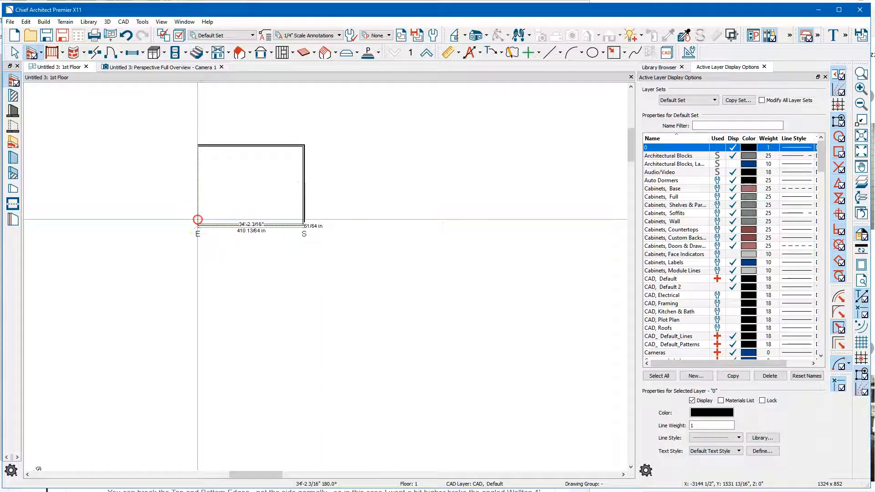
Step: Outline a porch about 7'-8" deep outside the upper exterior wall with three room divider walls across the building's full width
key("space")
scroll(184, 130, "up", 1)
scroll(184, 130, "up", 1)
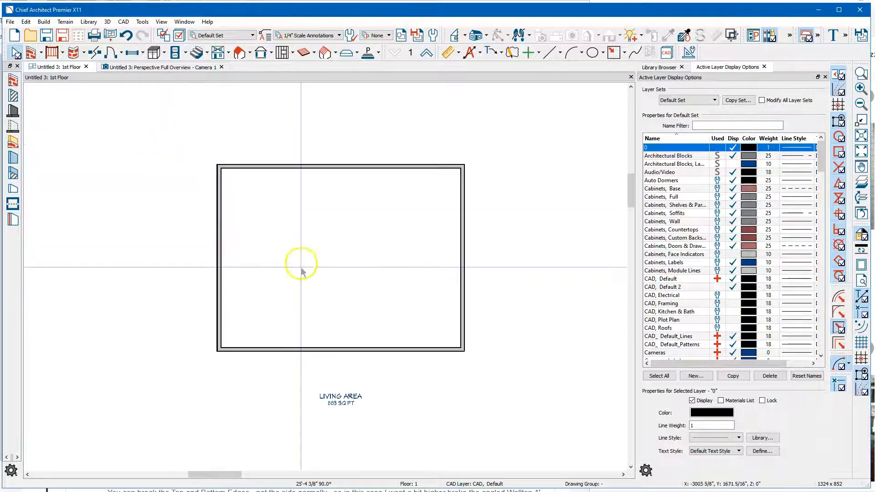
scroll(305, 274, "up", 2)
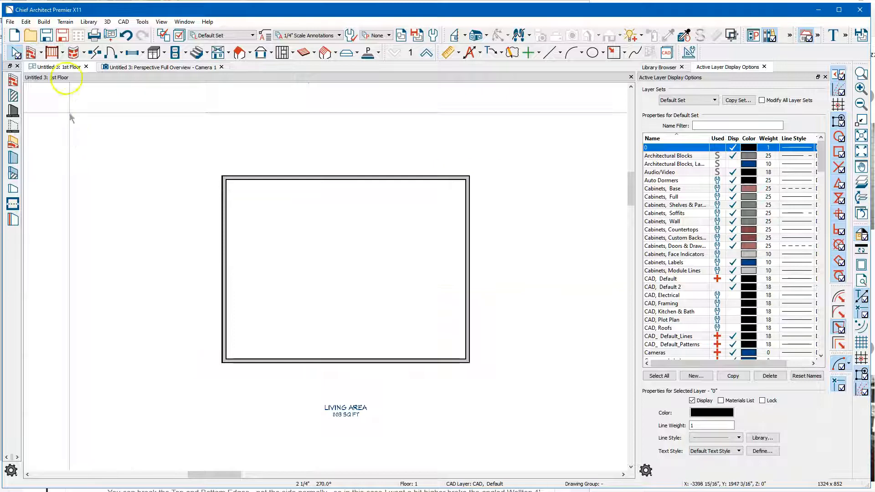
left_click(15, 202)
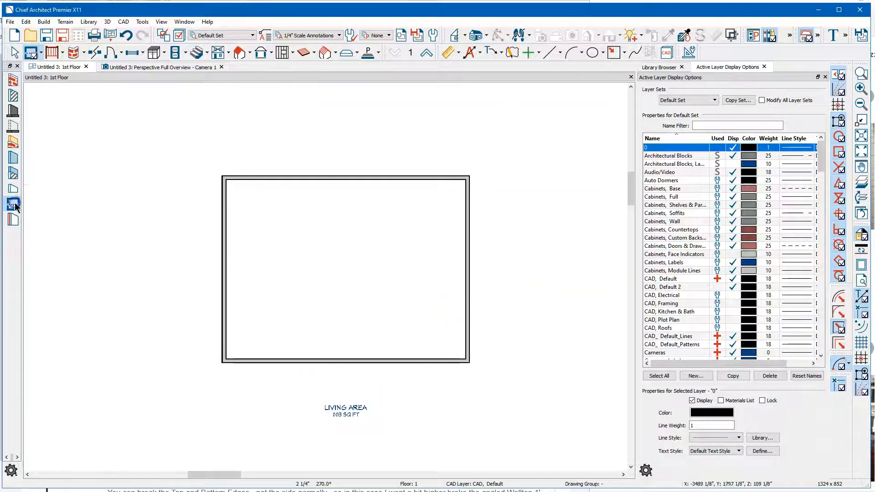
mouse_move(220, 177)
left_mouse_down()
mouse_move(220, 121)
mouse_move(389, 147)
mouse_move(468, 119)
mouse_move(471, 174)
left_mouse_up()
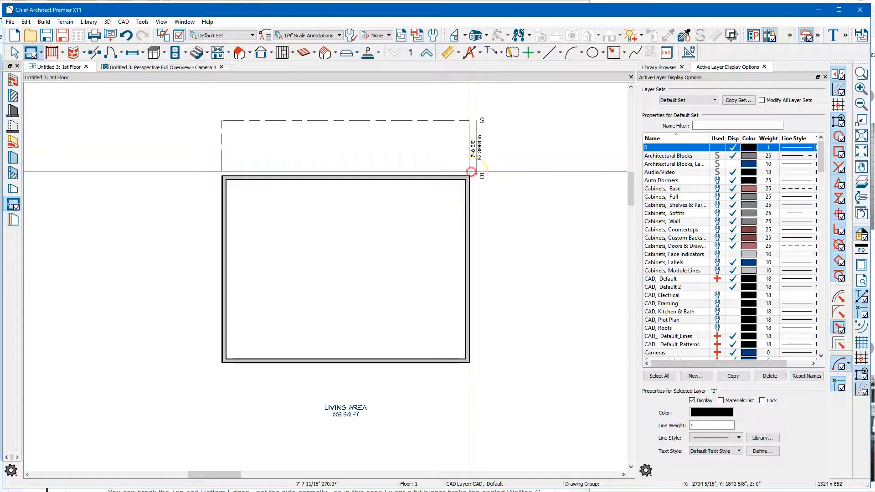
key("space")
Step: Copy the three room divider walls by reflecting them about the building to outline a matching porch outside the lower wall
left_click_drag(212, 118, 507, 165)
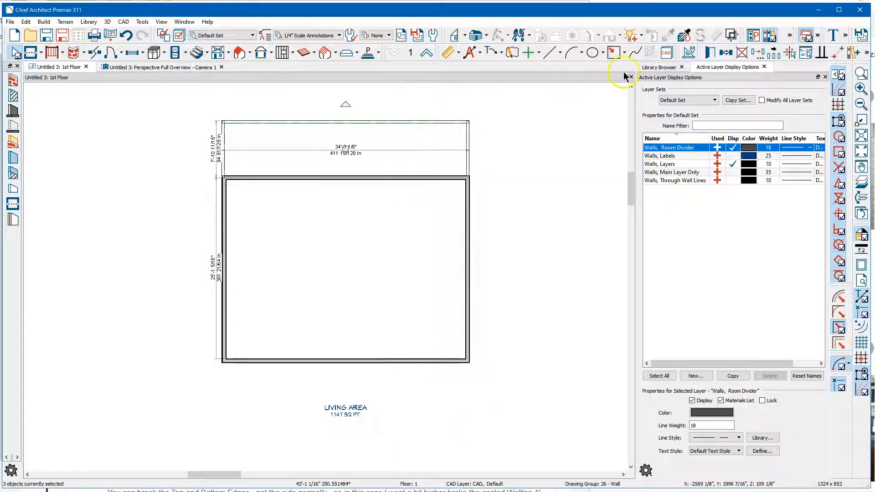
left_click(726, 54)
left_click(742, 54)
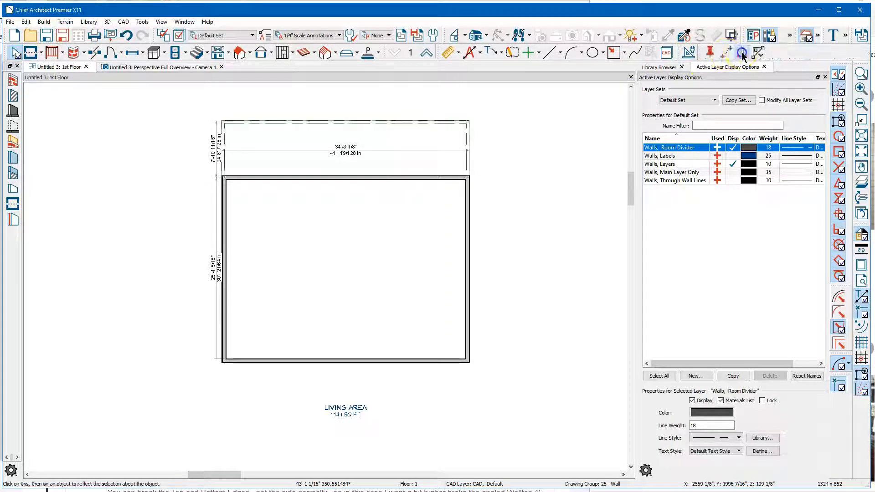
left_click(463, 266)
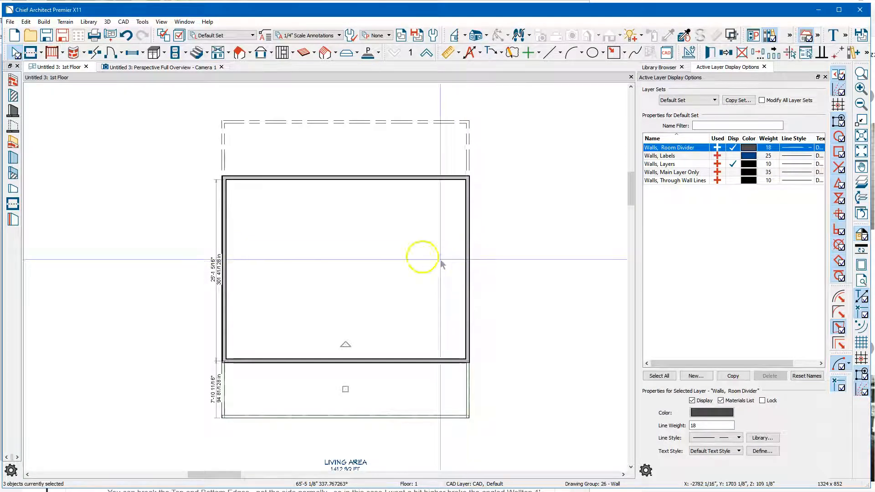
left_click(152, 181)
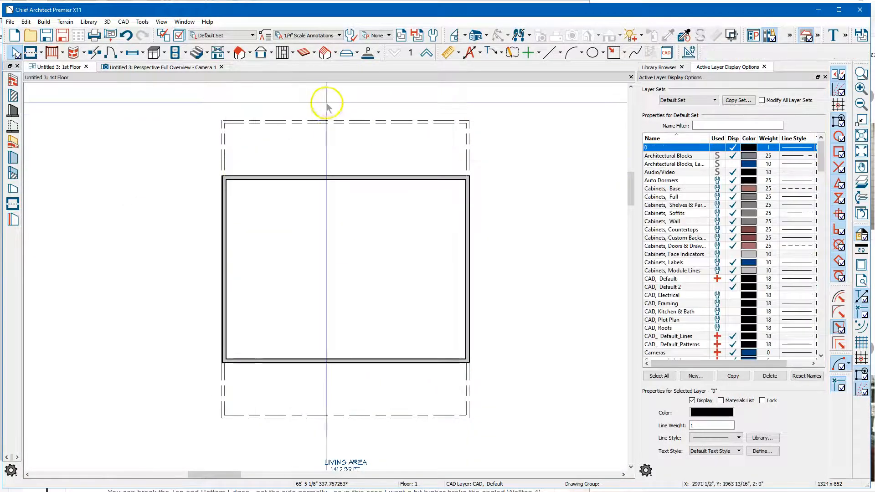
Step: Give the two long outer room divider walls an upper roof pitch of 8 in 12
left_click(322, 121)
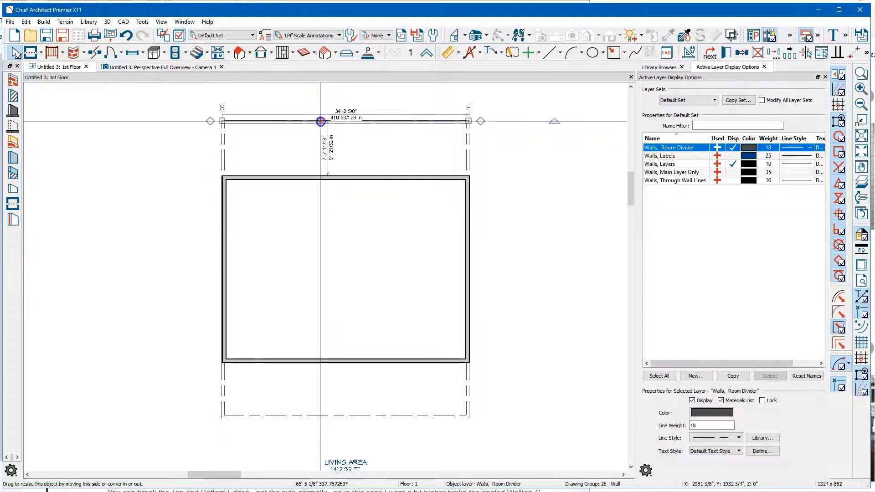
left_click(322, 416)
left_click(322, 417)
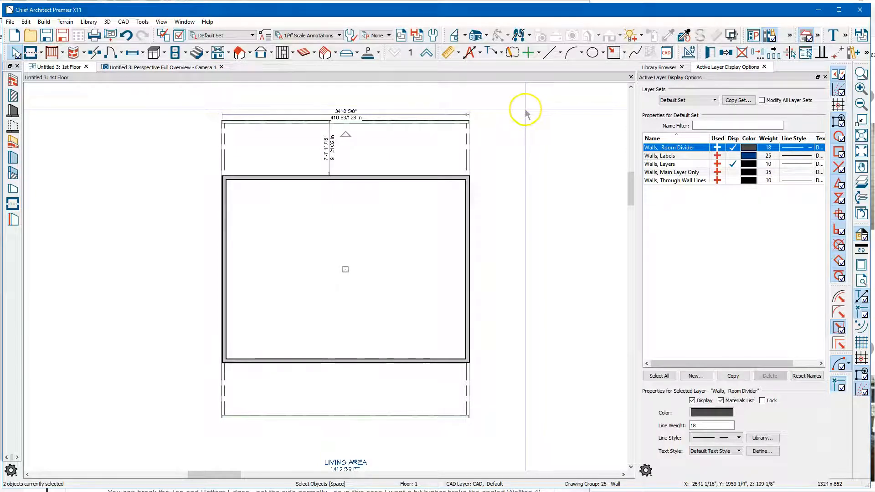
left_click(709, 53)
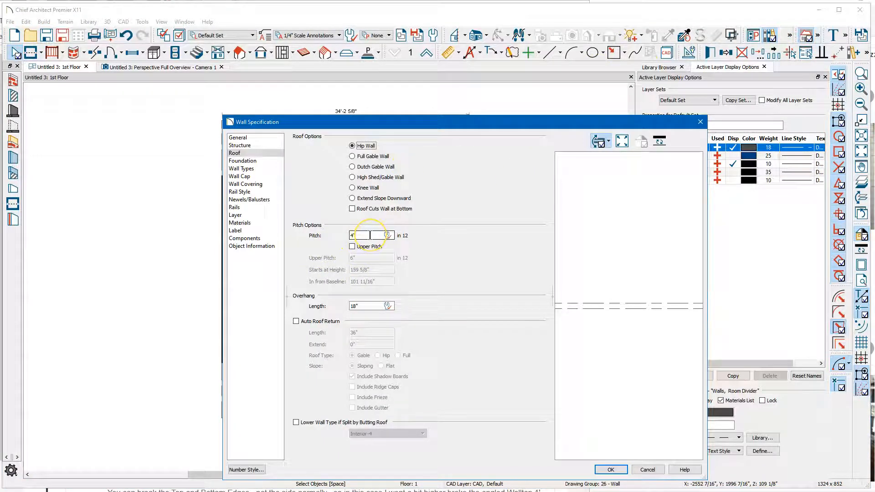
left_click(361, 249)
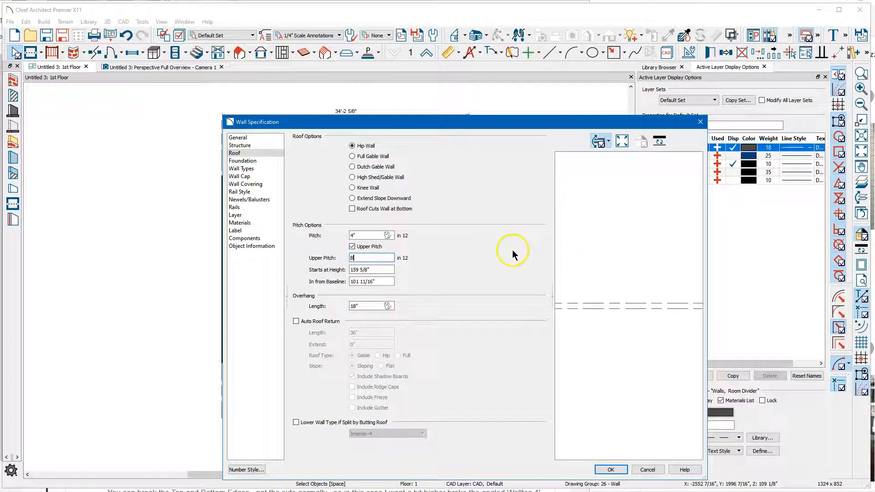
left_click(239, 138)
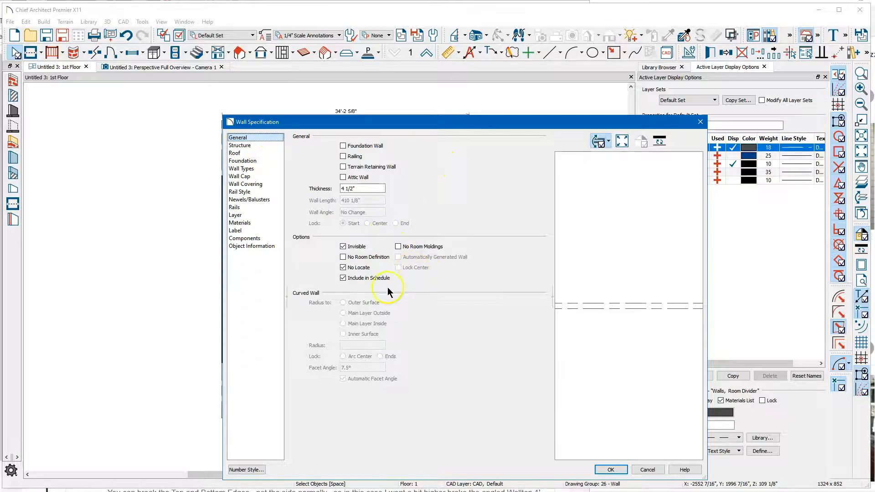
left_click(611, 470)
Step: Set the lower divided room's type to Porch and turn off its room label
left_click(336, 392)
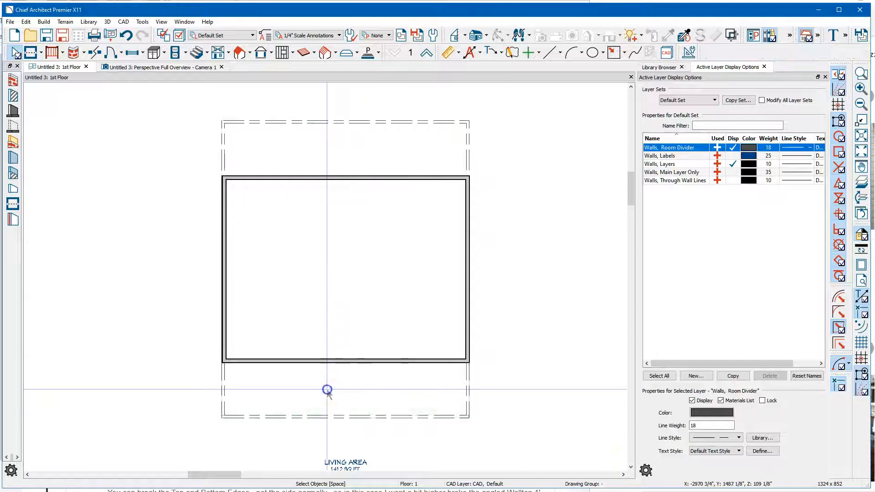
double_click(328, 390)
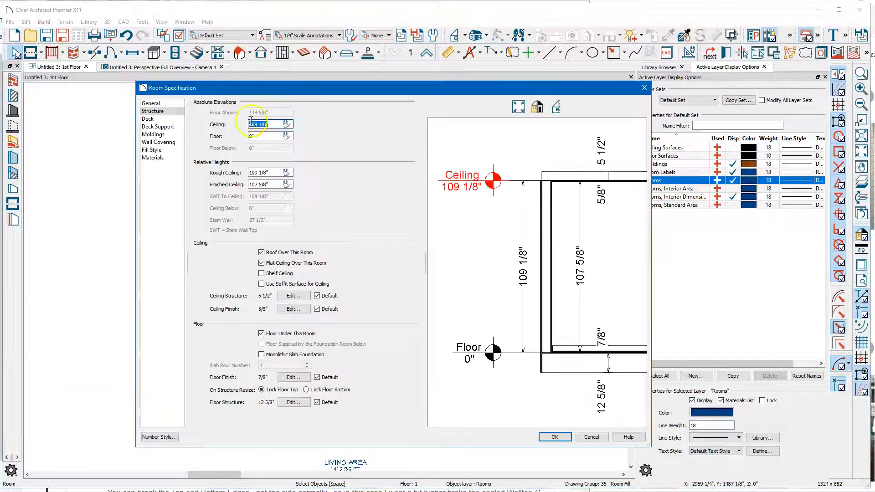
left_click(162, 103)
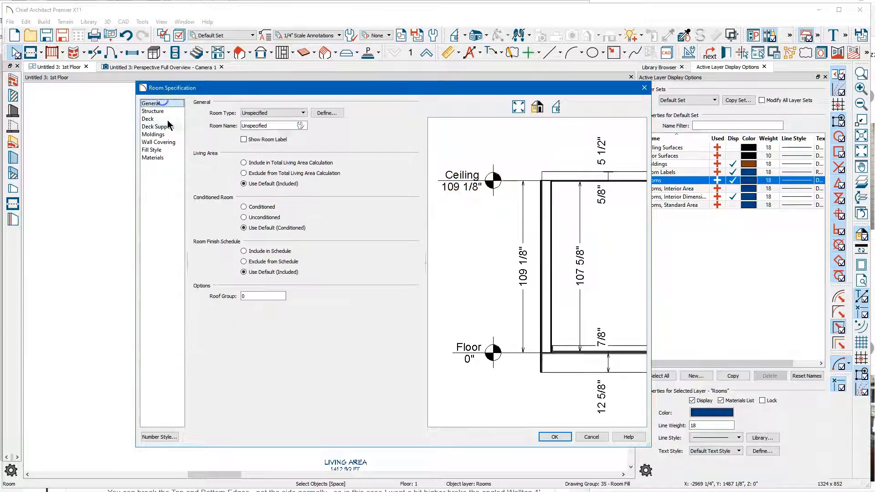
left_click(274, 112)
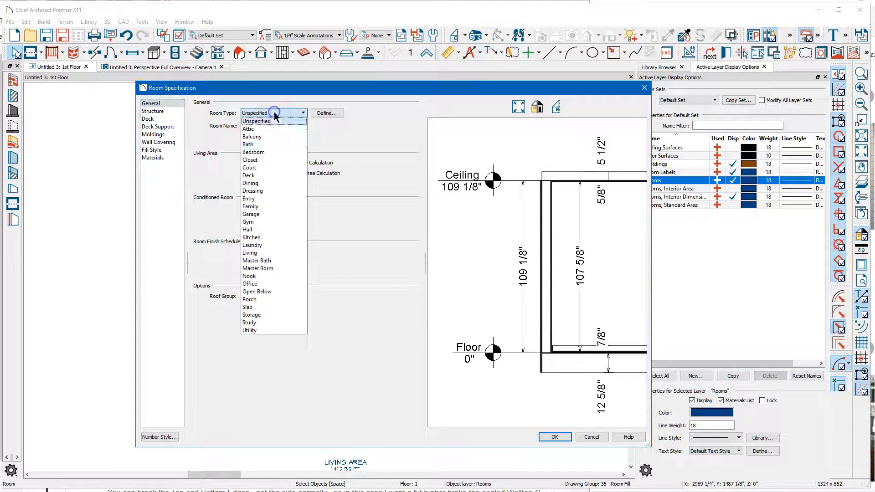
left_click(286, 300)
left_click(247, 139)
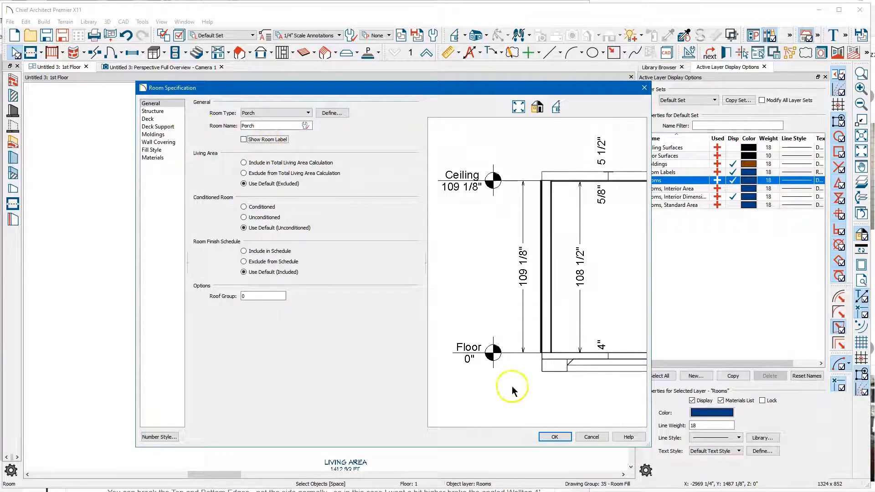
left_click(554, 437)
Step: Set the upper divided room's type to Porch and turn off its room label
left_click(318, 159)
double_click(317, 159)
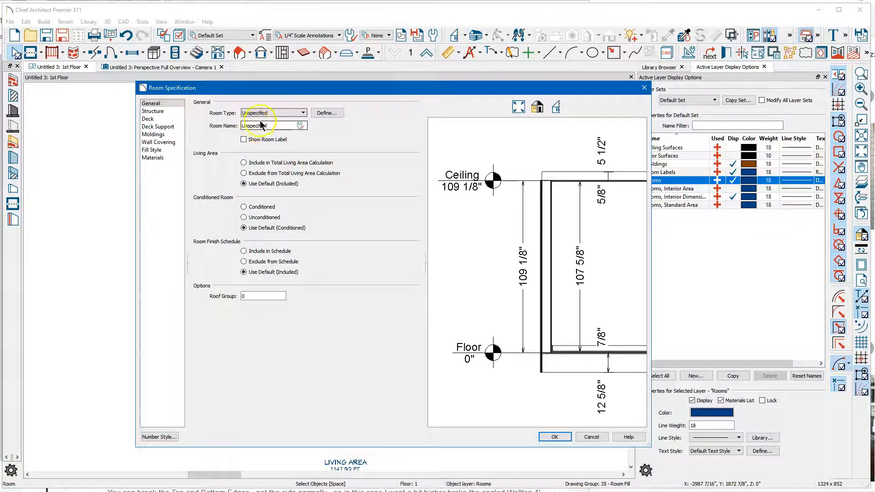
left_click(298, 113)
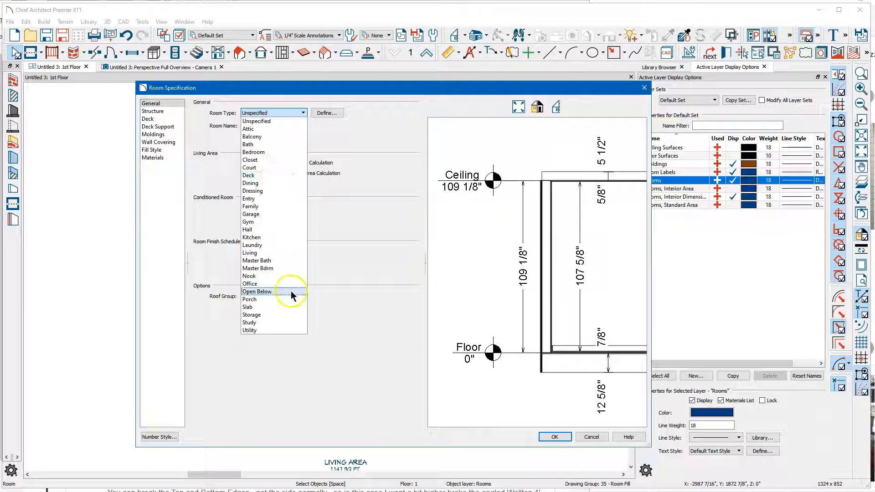
left_click(277, 299)
left_click(276, 140)
left_click(554, 437)
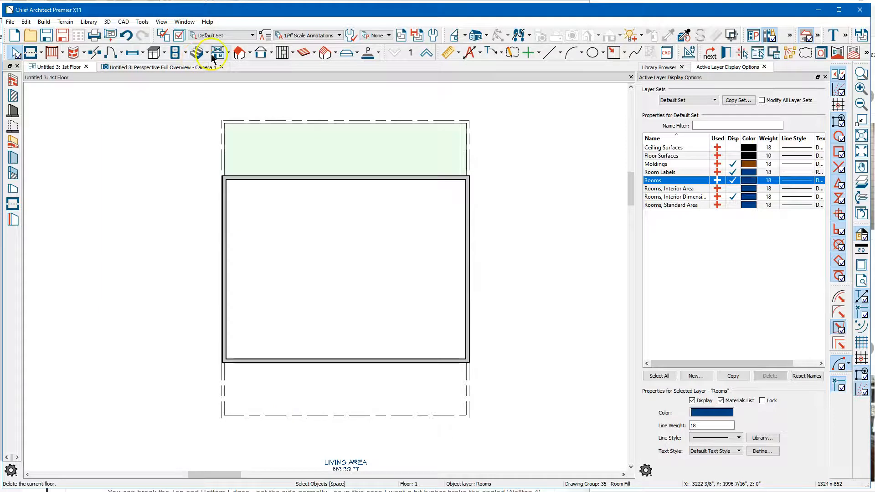
Step: Build a new blank plan for the 2nd floor, accepting its floor defaults
left_click(229, 53)
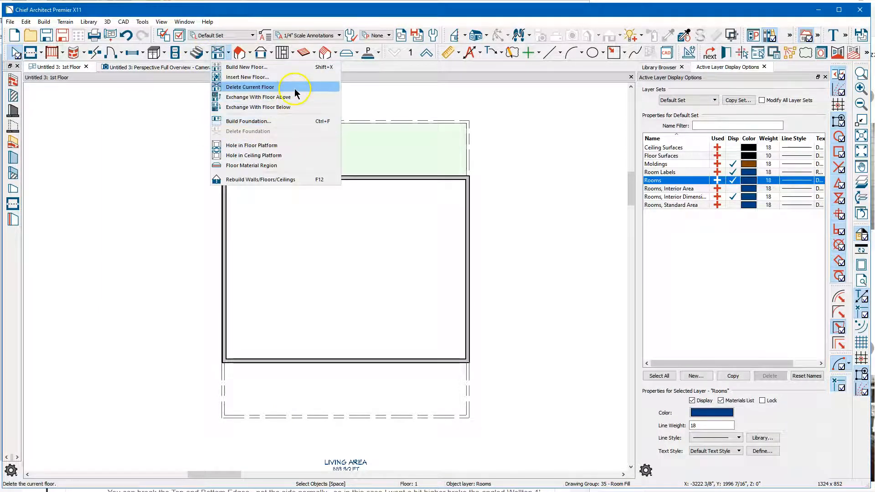
left_click(298, 68)
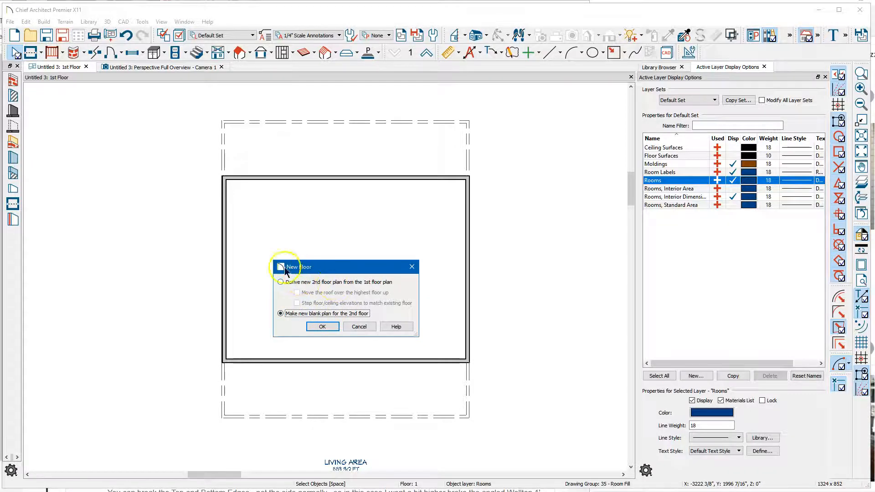
left_click(323, 327)
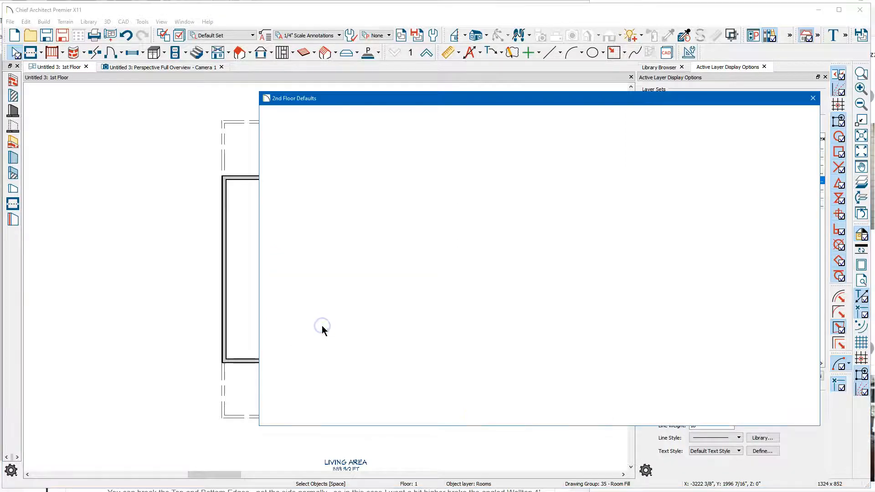
left_click(724, 416)
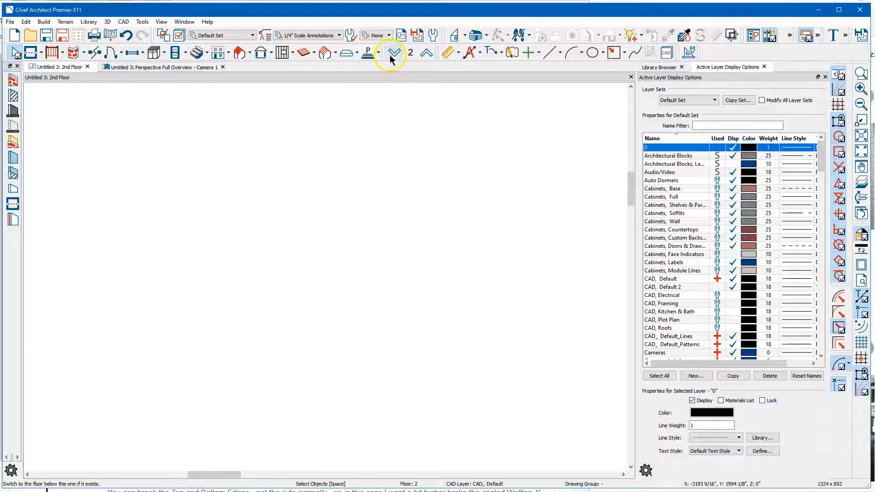
Step: Copy the four exterior walls of the 1st floor and paste them at the same position on the 2nd floor
left_click(389, 54)
left_click_drag(203, 229, 526, 269)
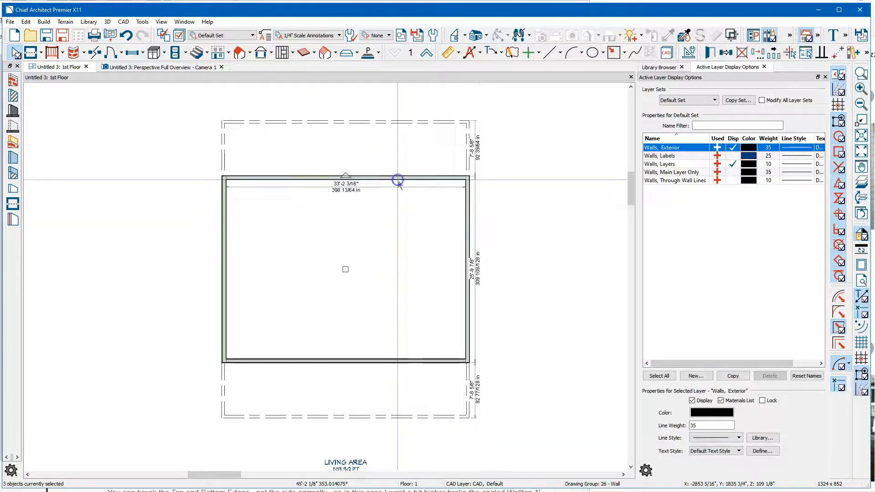
left_click(391, 361, "shift")
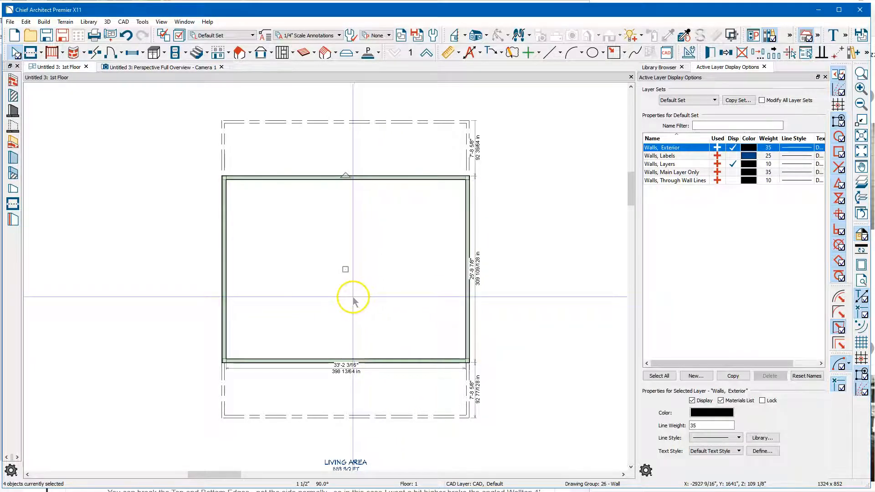
left_click(426, 52)
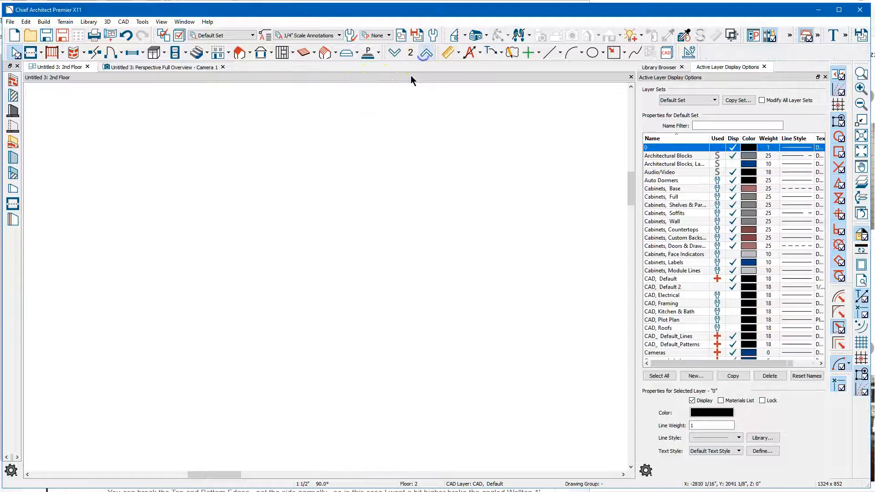
key("ctrl+alt+v")
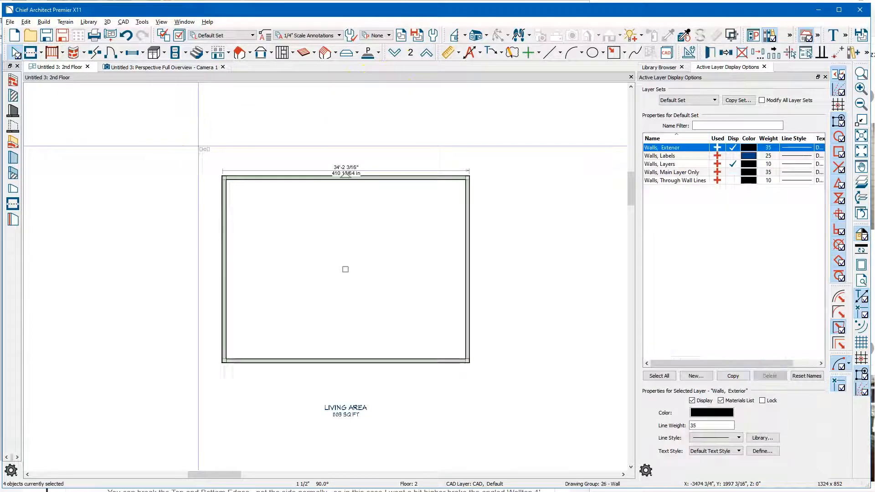
Step: Examine the two-story building and its porch roofs from several angles in the perspective overview
left_click(179, 68)
left_click_drag(225, 290, 375, 304)
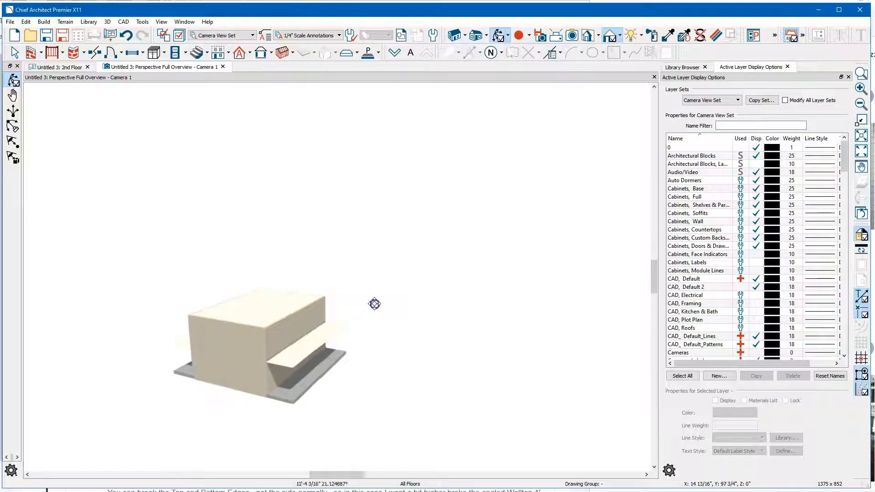
left_click(394, 53)
scroll(446, 272, "down", 2)
left_click_drag(416, 230, 341, 240)
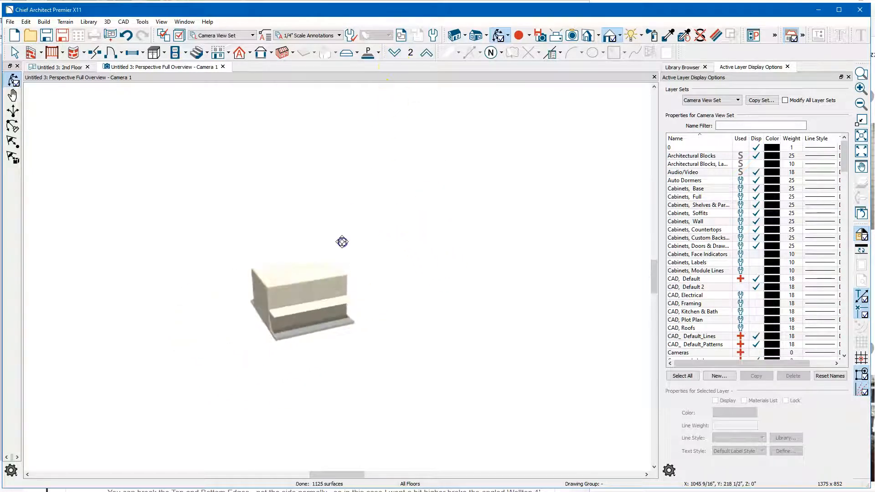
left_click(390, 54)
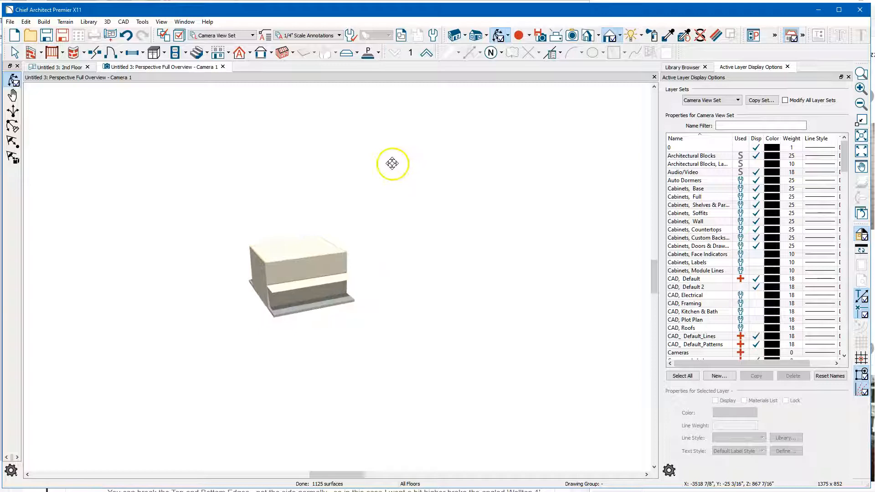
mouse_move(327, 260)
left_mouse_down()
mouse_move(326, 250)
mouse_move(332, 256)
left_mouse_up()
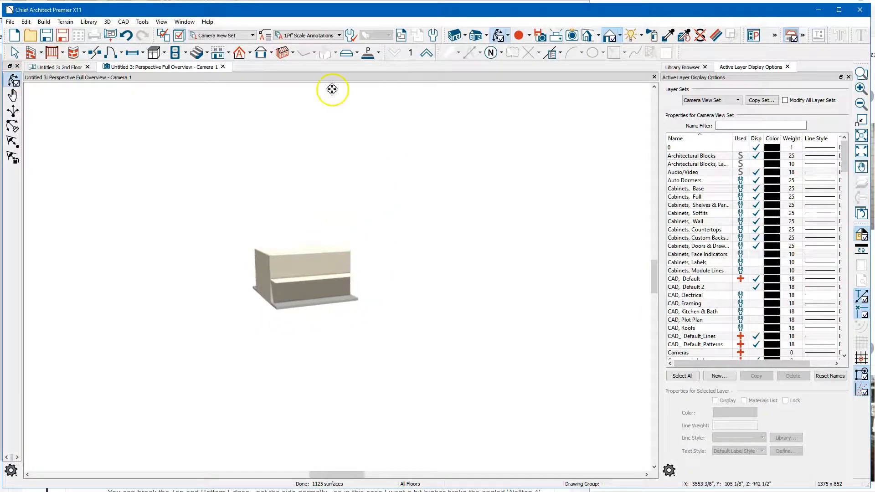
Step: Change the two exterior side walls of the 1st floor to gable walls
left_click(58, 70)
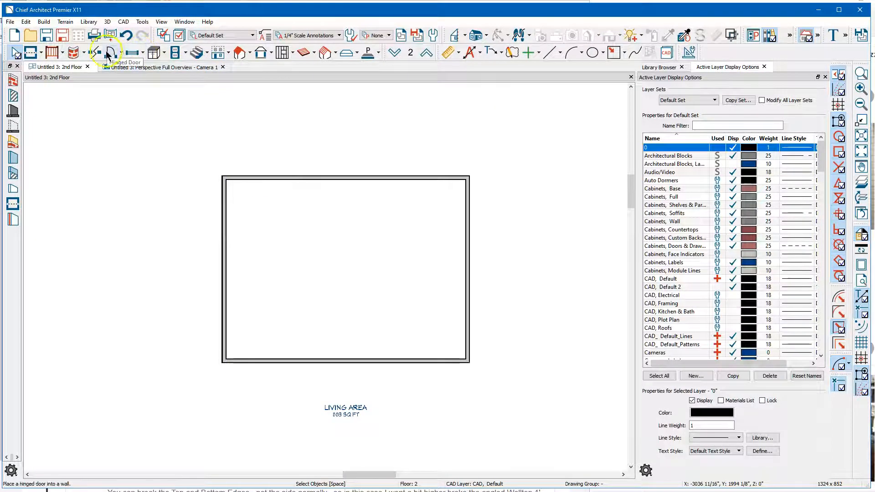
left_click(393, 54)
left_click_drag(202, 247, 490, 275)
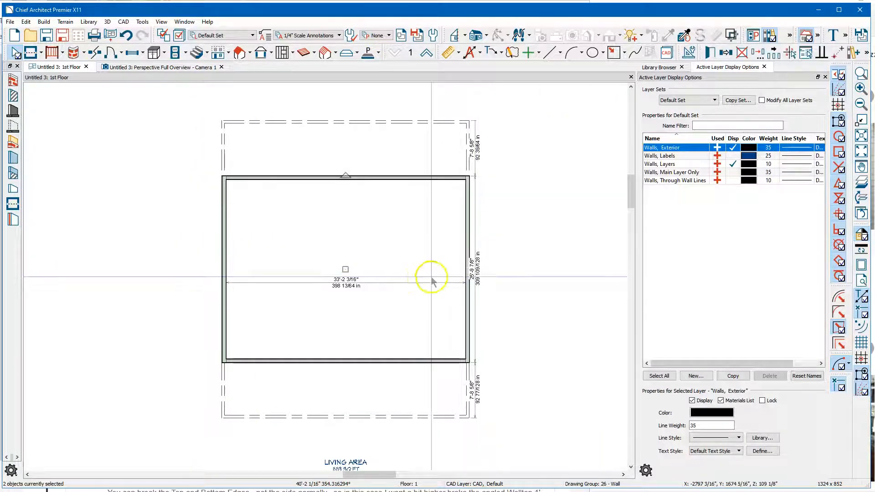
right_click(346, 269)
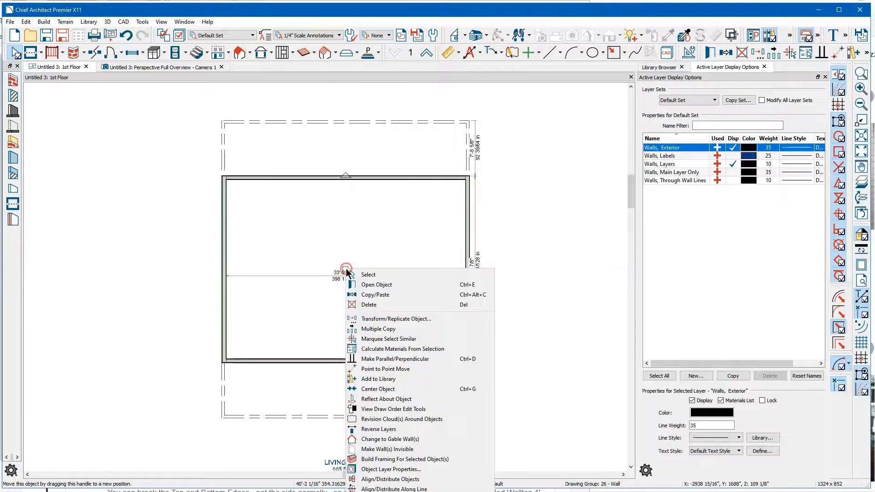
left_click(429, 439)
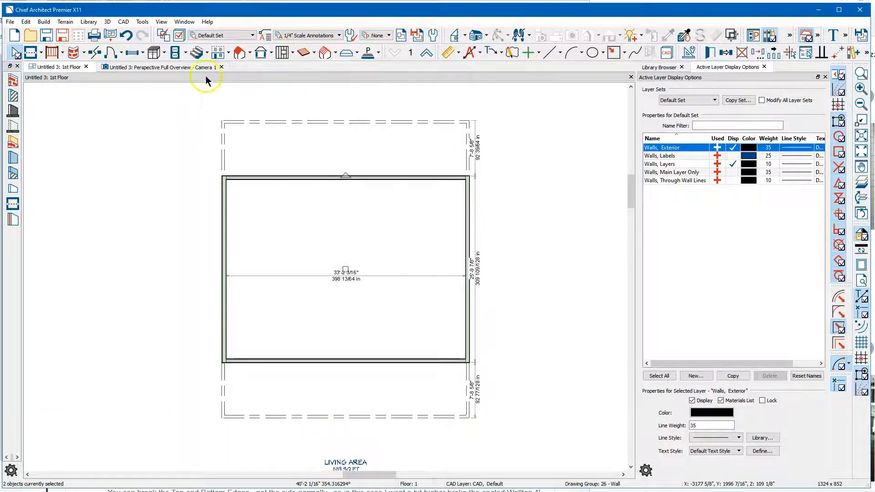
Step: Build the automatic roof planes with an 8 in 12 pitch, ignoring the top (2nd) floor
left_click(236, 53)
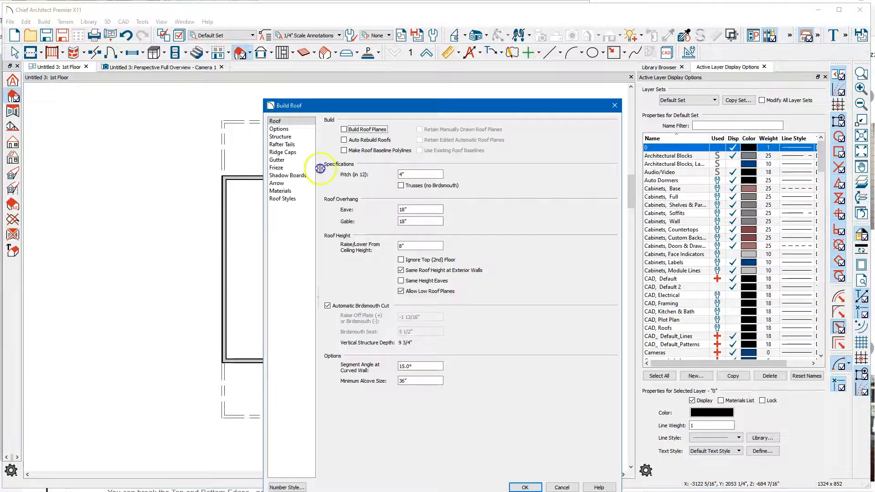
left_click(345, 130)
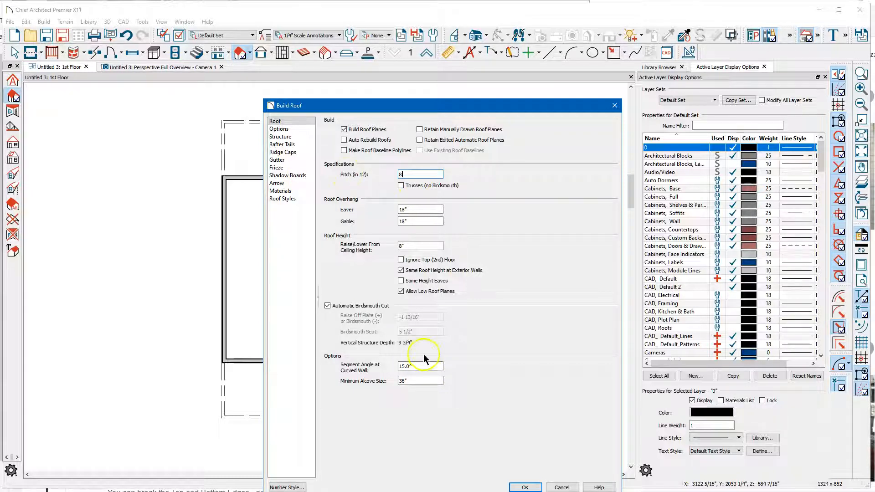
left_click(413, 262)
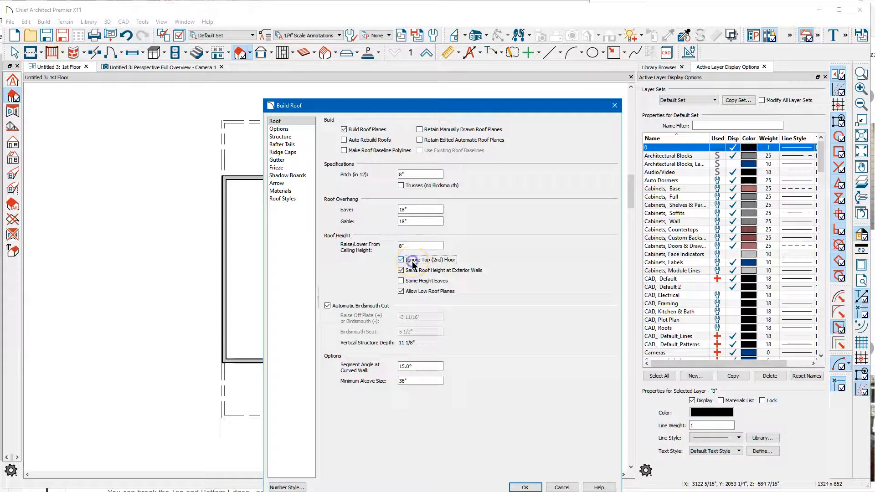
left_click(525, 487)
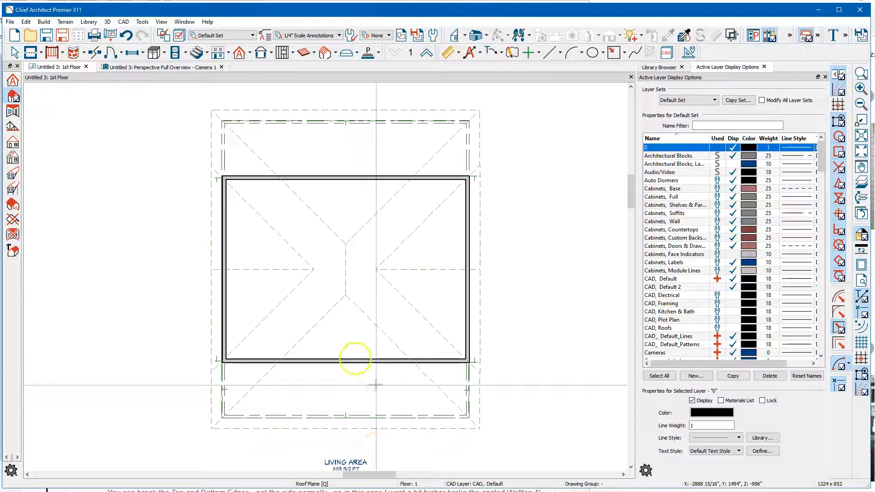
key("space")
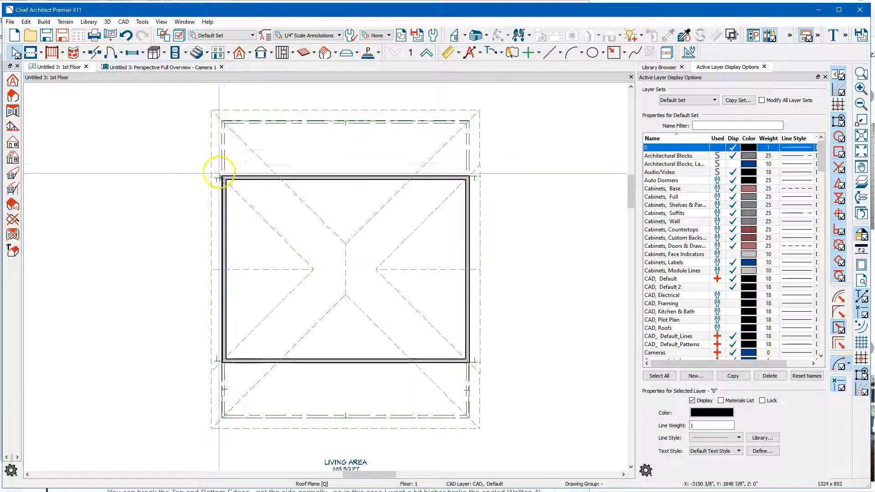
Step: Change the four side room dividers of the front and back porches to gable walls
left_click(223, 146)
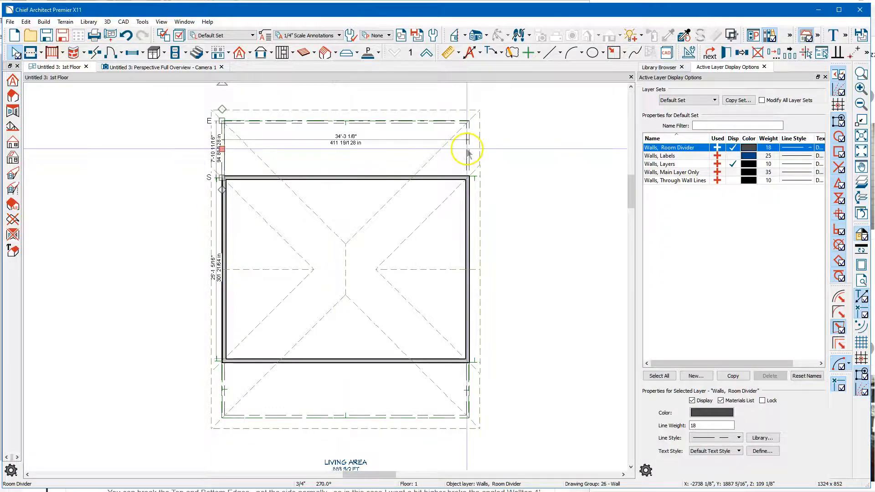
left_click(466, 398)
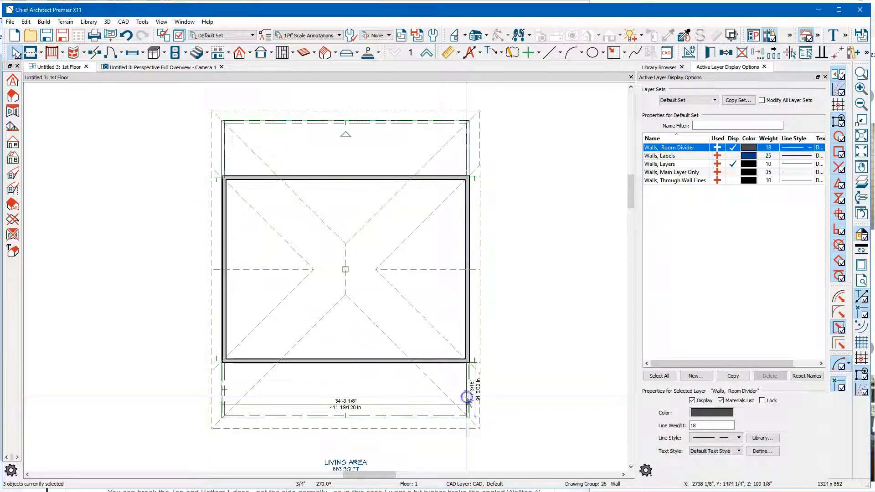
left_click(225, 386)
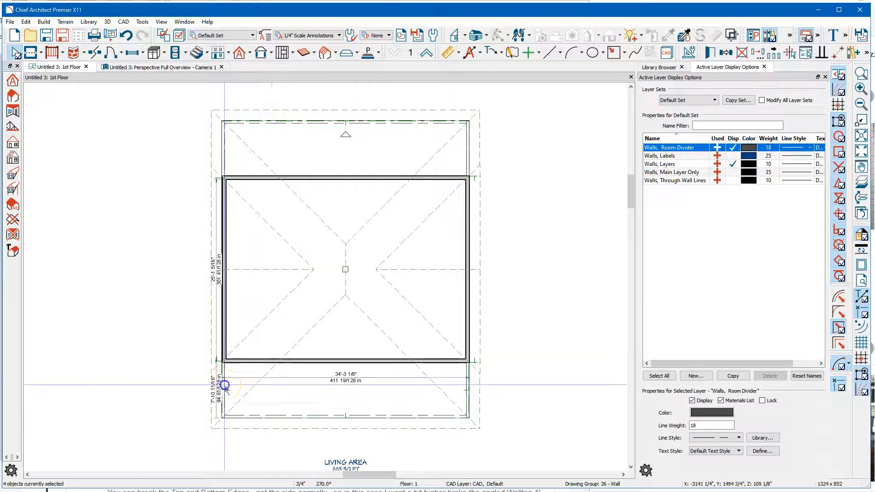
right_click(346, 272)
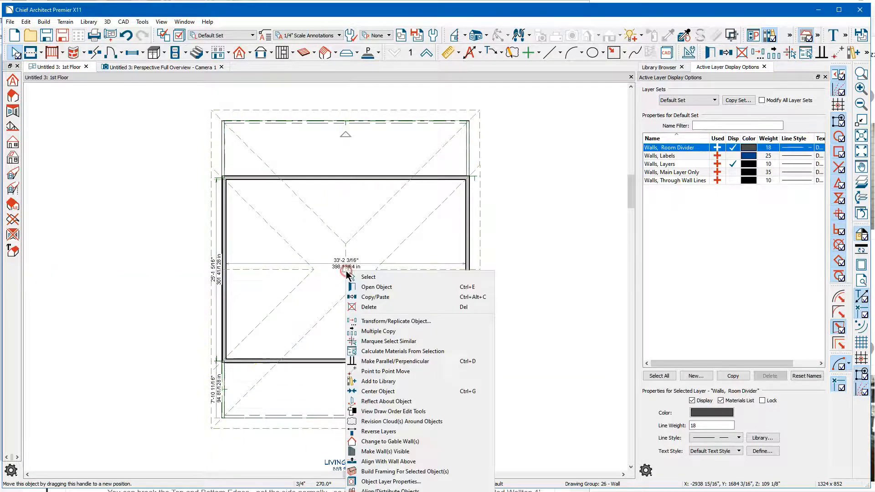
left_click(406, 442)
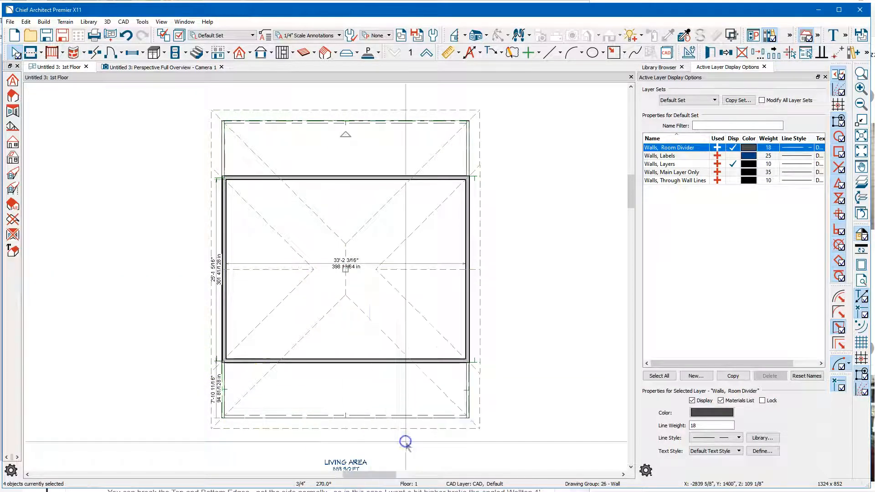
Step: Rebuild the roof planes with the same settings and view the gabled roof in the perspective overview
left_click(241, 54)
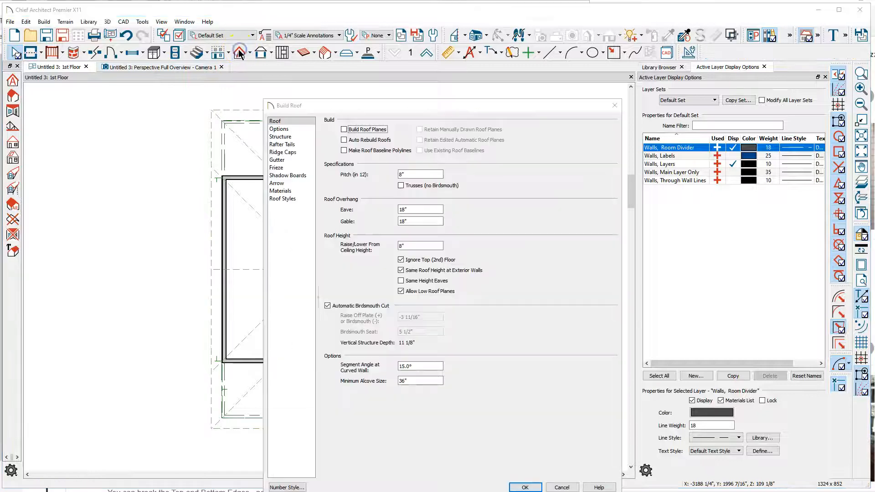
left_click(363, 130)
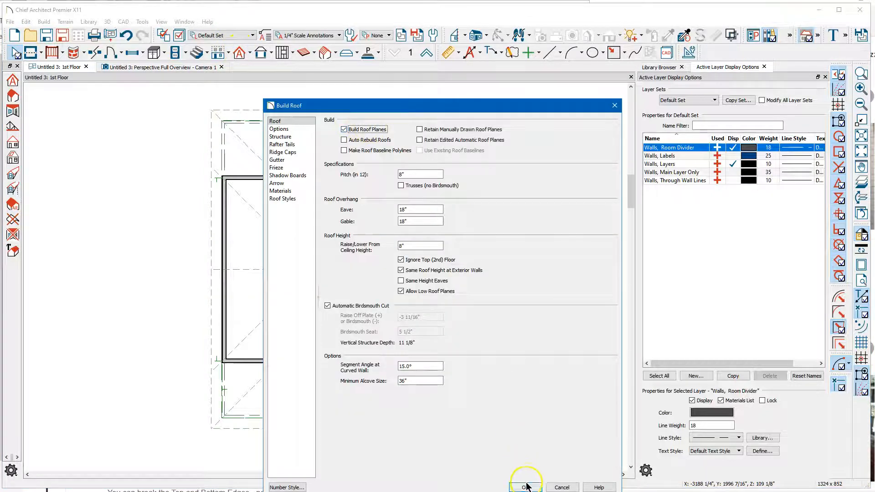
left_click(526, 487)
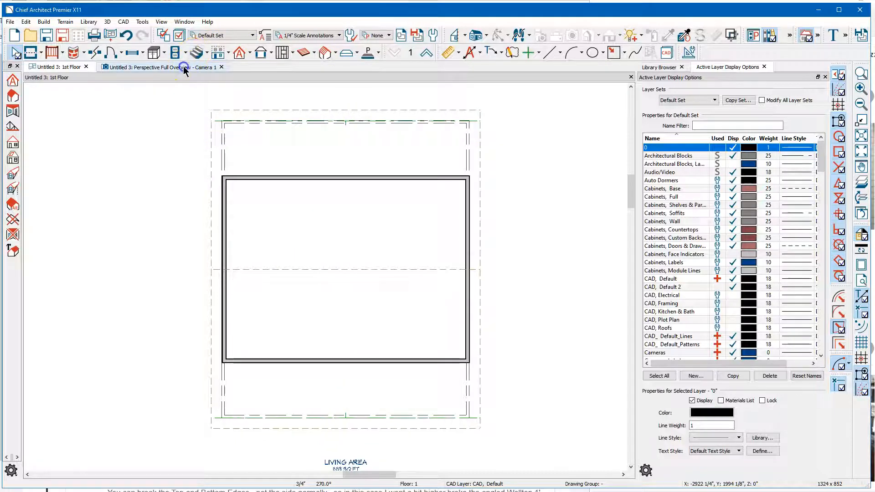
key("ctrl+Tab")
left_click_drag(268, 250, 317, 236)
scroll(293, 235, "up", 6)
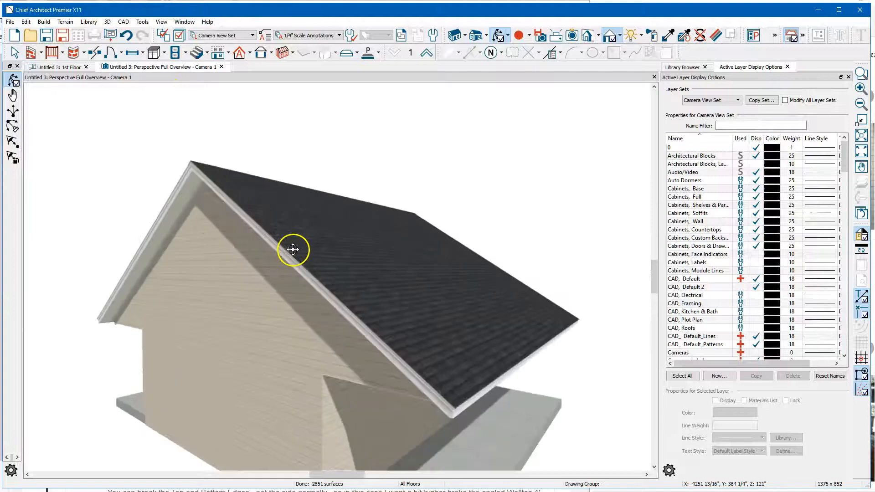
scroll(288, 227, "down", 2)
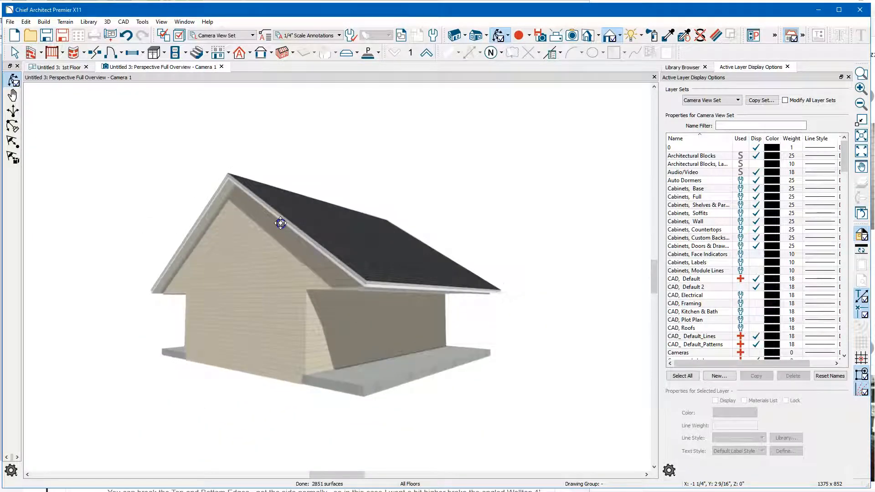
Step: Set the outer porch walls' roof pitch to 4 in 12 with an 8 in 12 upper pitch starting 96" in from the baseline
left_click(60, 68)
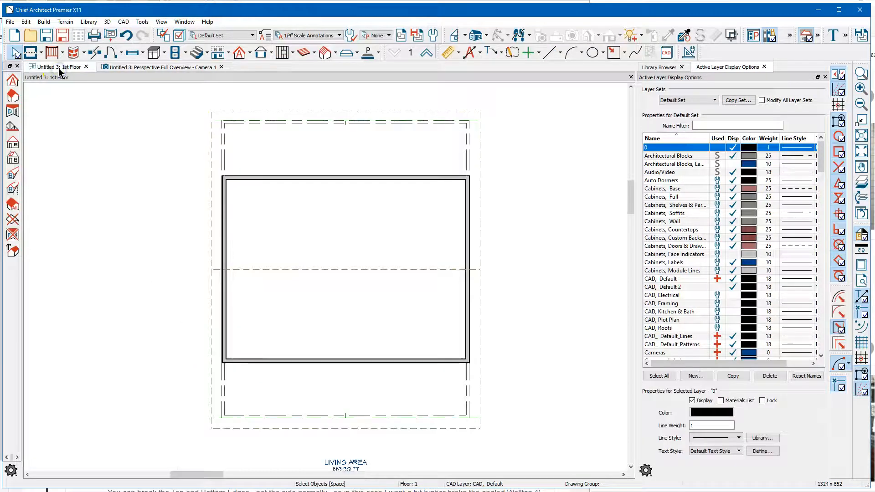
left_click(299, 124)
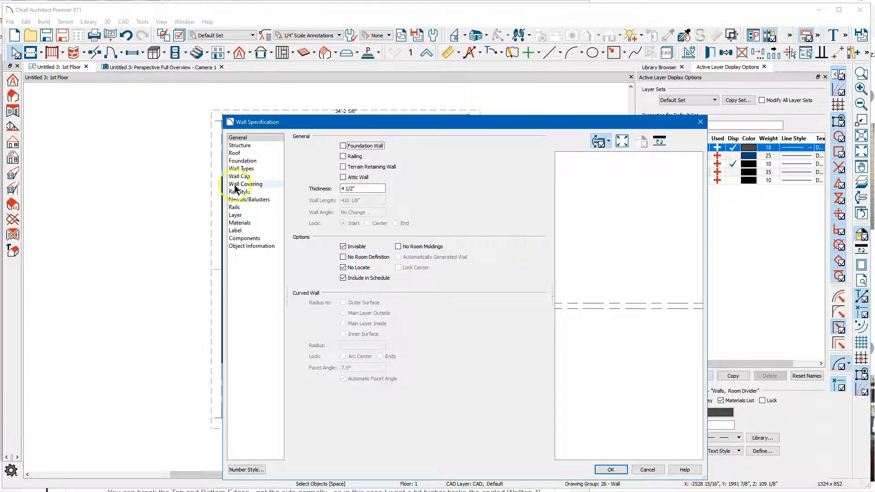
left_click(242, 155)
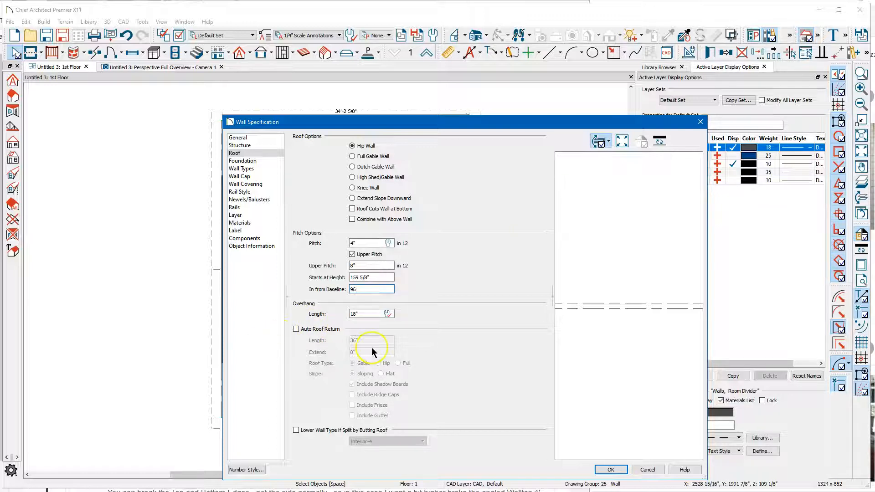
left_click(610, 469)
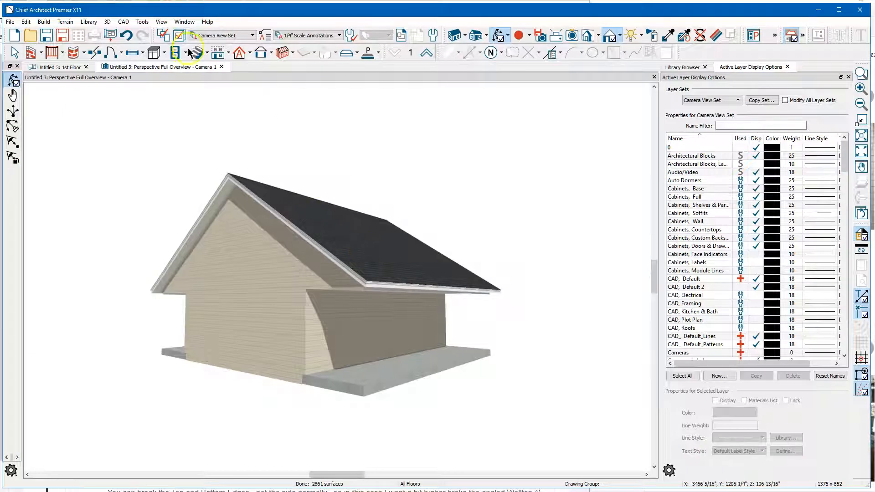
Step: Rebuild the roof planes and inspect the two-pitch roof from the gable end
left_click(239, 53)
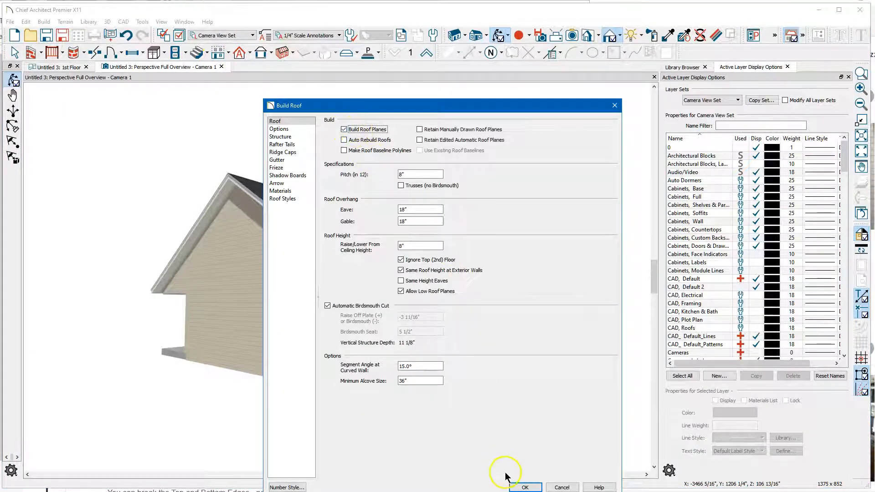
left_click(523, 487)
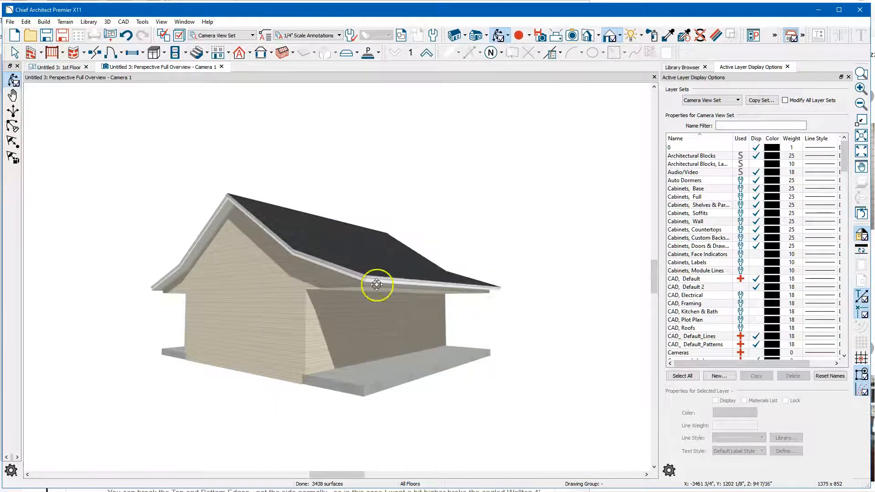
left_click_drag(383, 154, 432, 280)
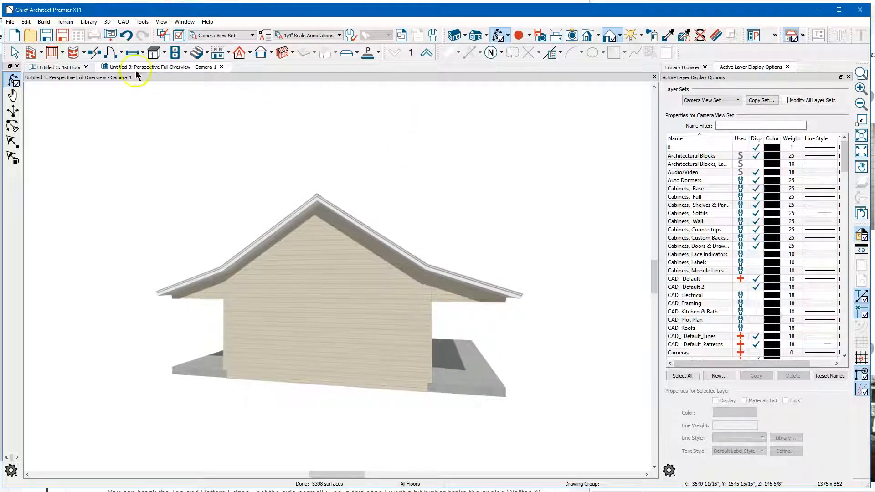
Step: Set the upper pitch of both outer porch walls to start 84" in from the baseline, and check the pitch break against the exterior wall
left_click(60, 69)
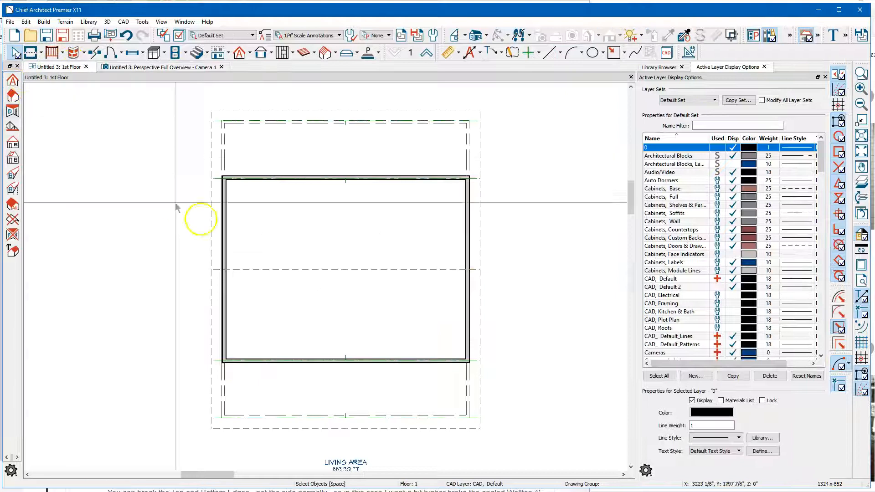
left_click(324, 411)
left_click(323, 418)
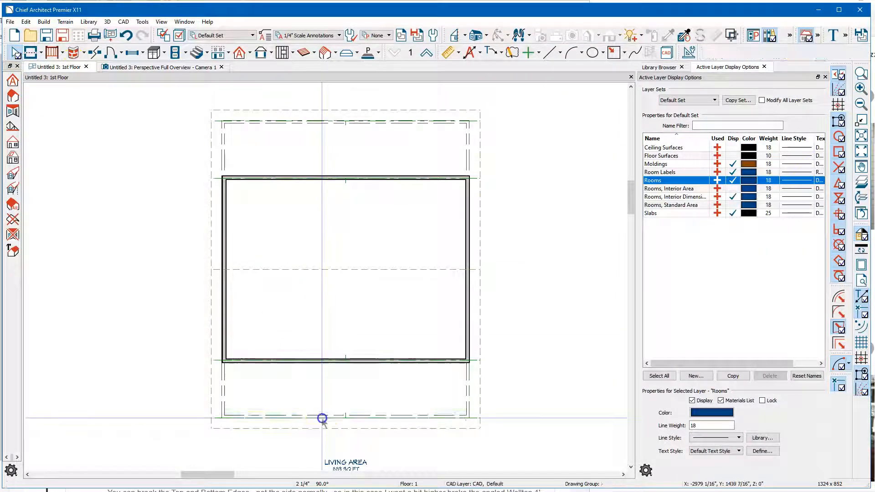
left_click(326, 122)
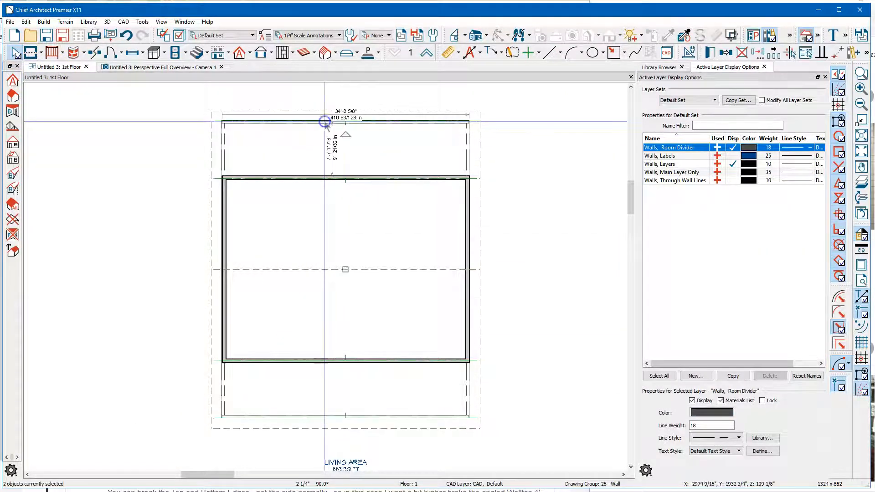
left_click(710, 53)
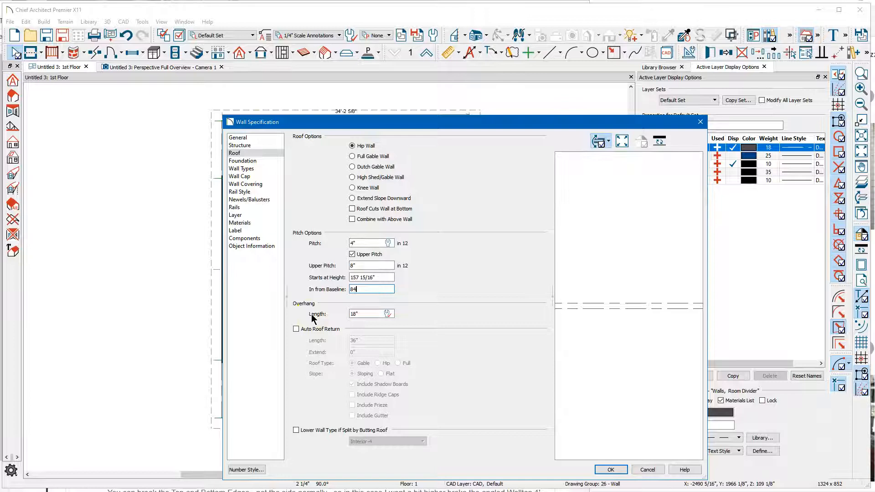
key("Return")
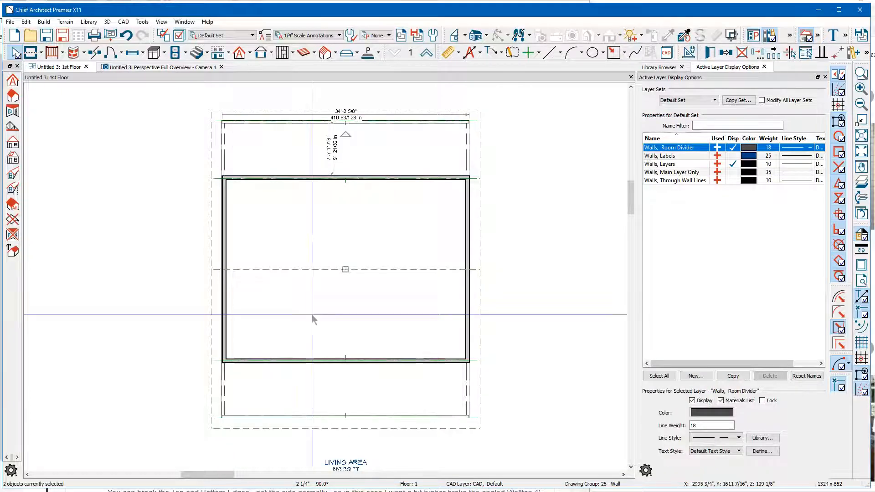
scroll(215, 177, "up", 4)
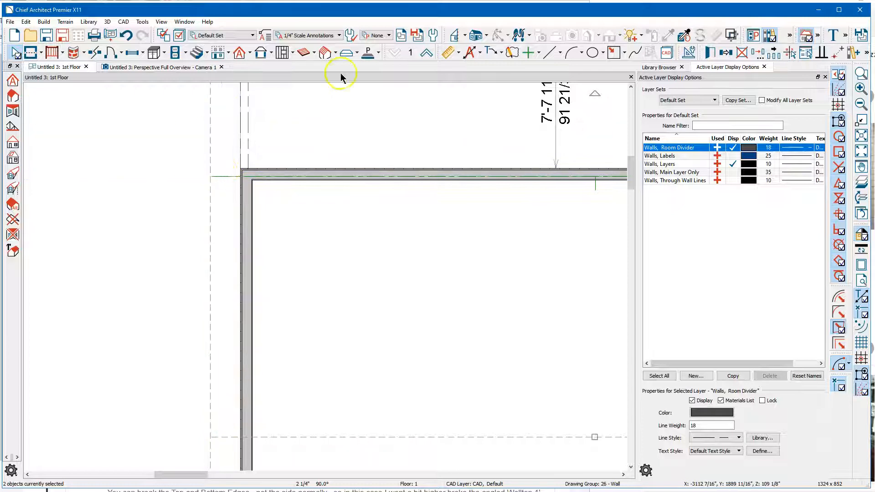
Step: Rebuild the roof planes with the same settings and inspect the two-pitch roof from the gable end and the eave side
left_click(136, 68)
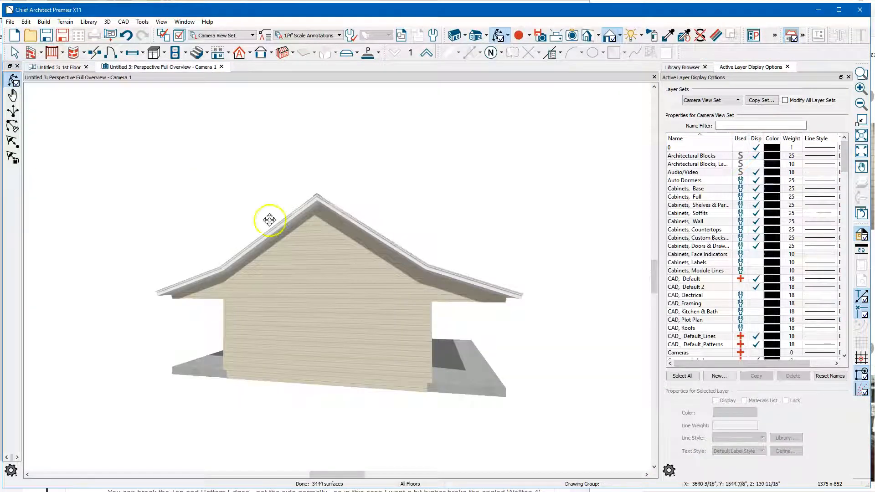
left_click_drag(446, 264, 449, 263)
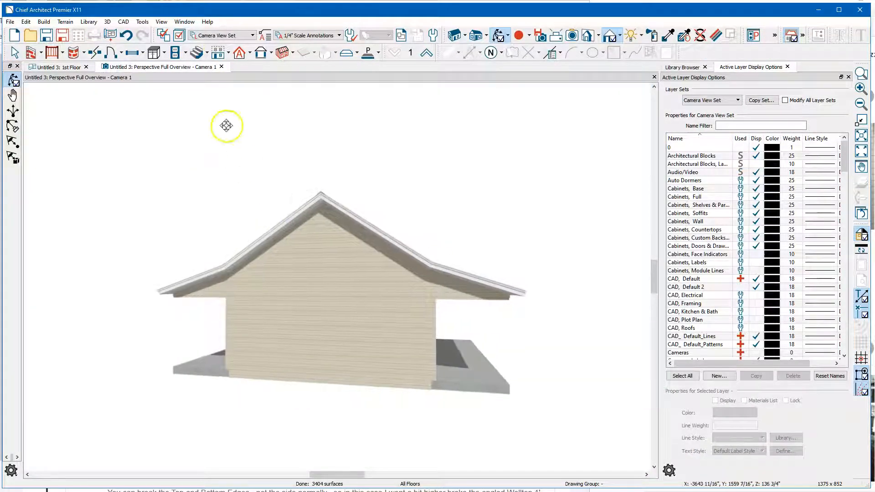
left_click(250, 55)
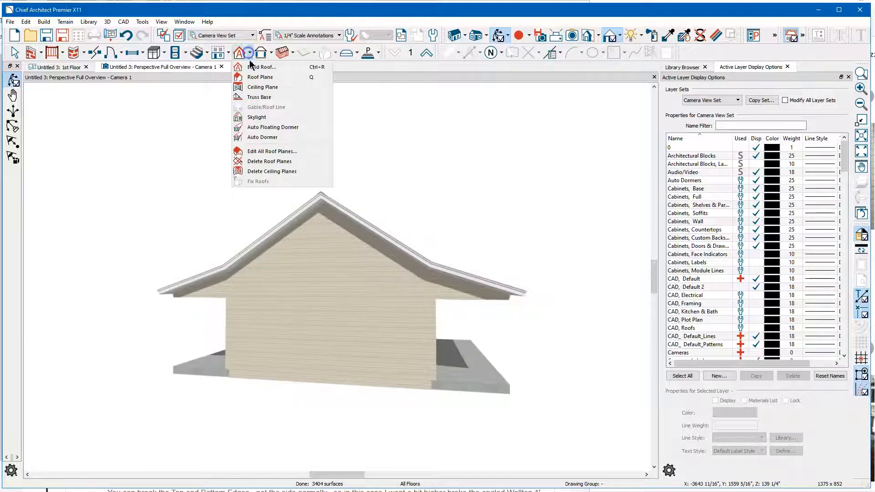
left_click(284, 65)
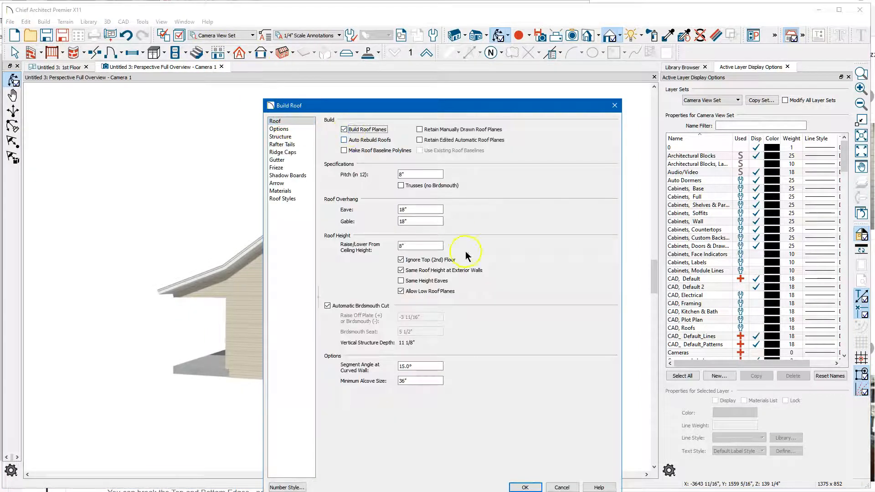
left_click(525, 487)
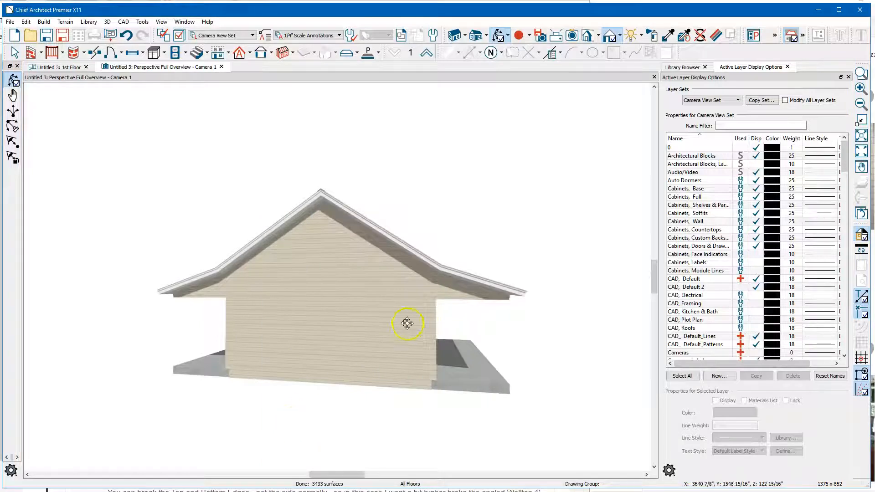
left_click_drag(451, 284, 447, 294)
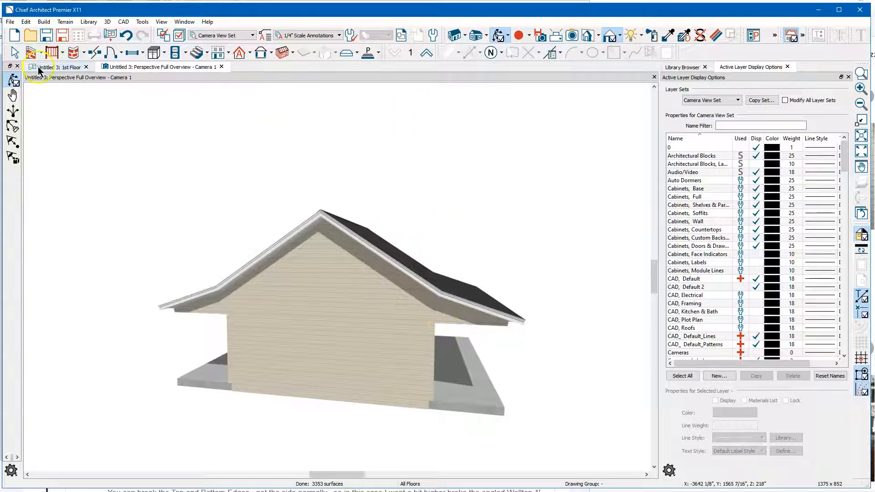
left_click_drag(287, 267, 392, 263)
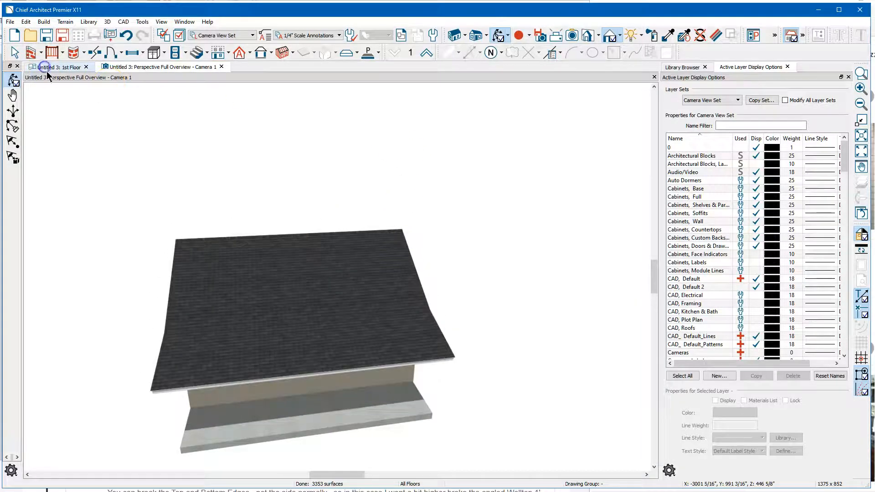
Step: Select the lower main roof plane in the first-floor plan and break its ridge edge at the left exterior wall's outer face
left_click(46, 67)
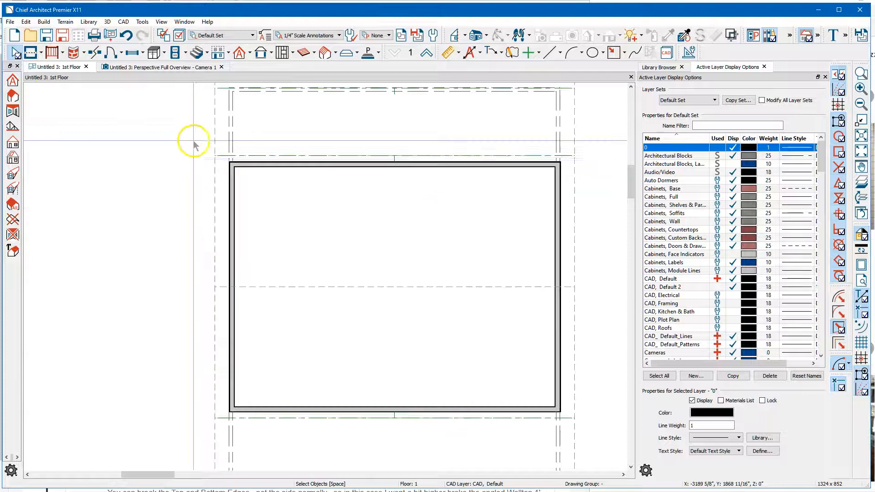
left_click(215, 322)
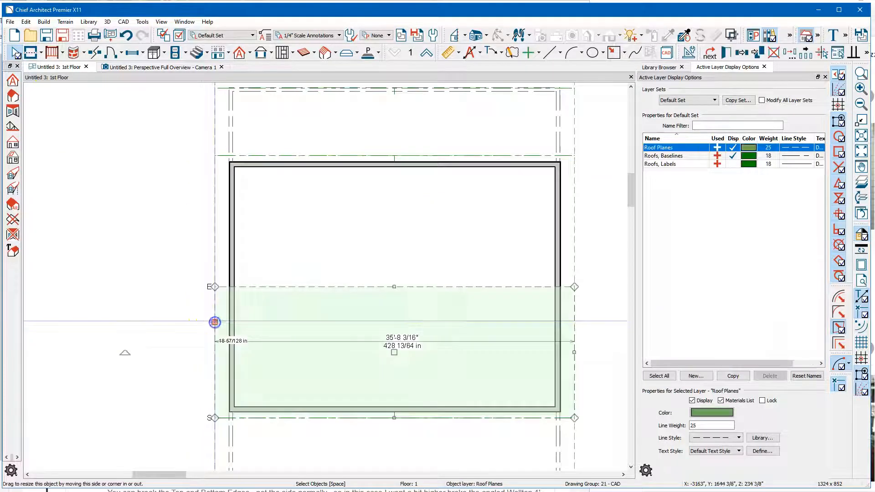
scroll(214, 322, "up", 5)
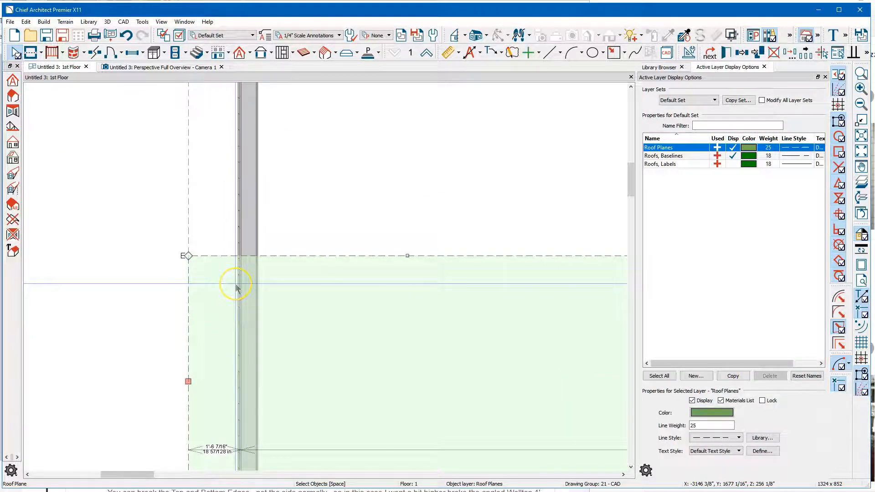
key("3")
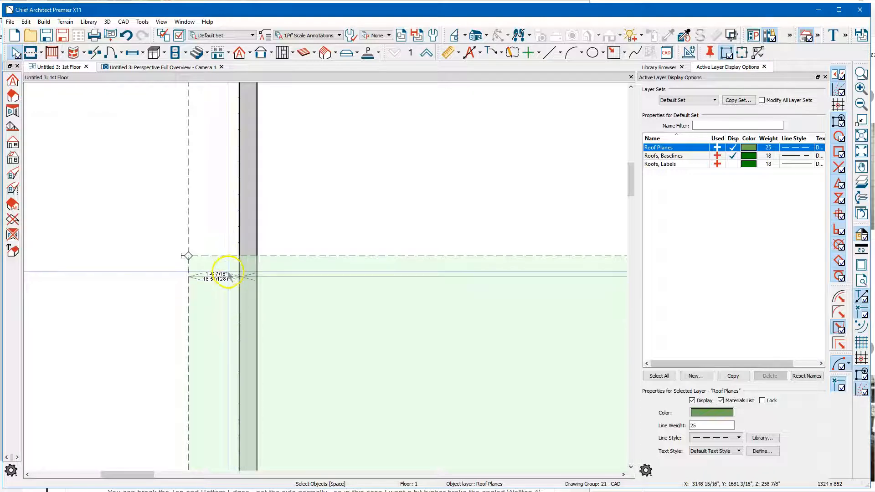
scroll(226, 251, "up", 3)
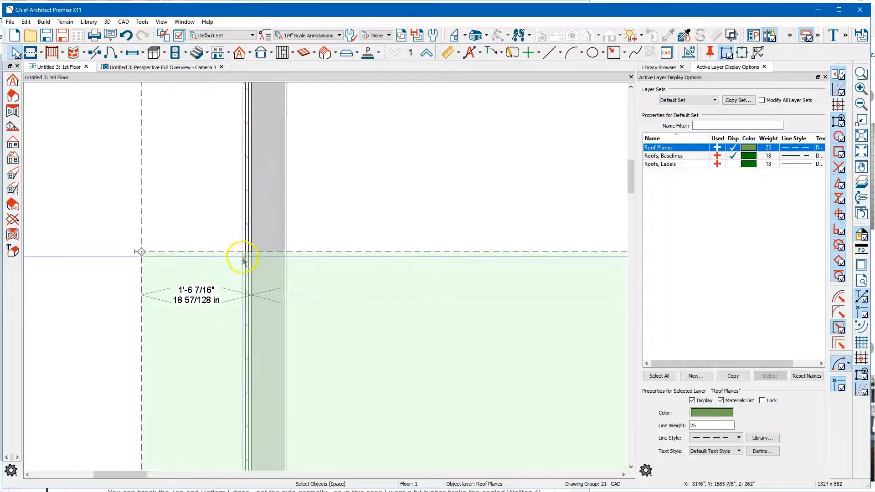
left_click(242, 252)
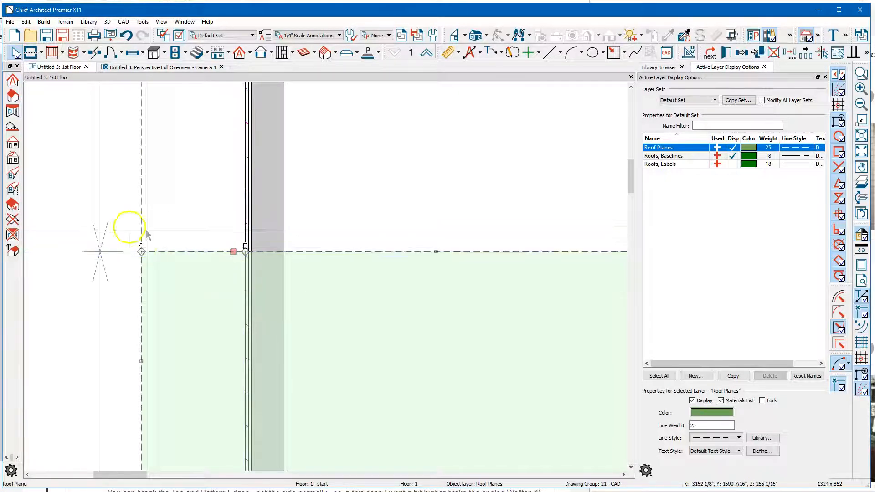
Step: Break the same roof plane's ridge edge again at the right exterior wall's outer face
scroll(108, 230, "down", 1)
scroll(91, 231, "down", 3)
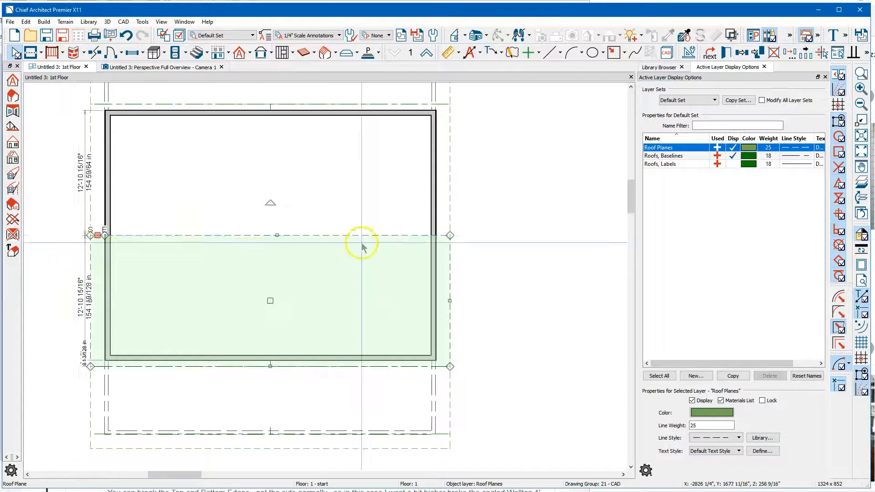
scroll(468, 237, "up", 4)
left_click(470, 239)
scroll(474, 237, "up", 3)
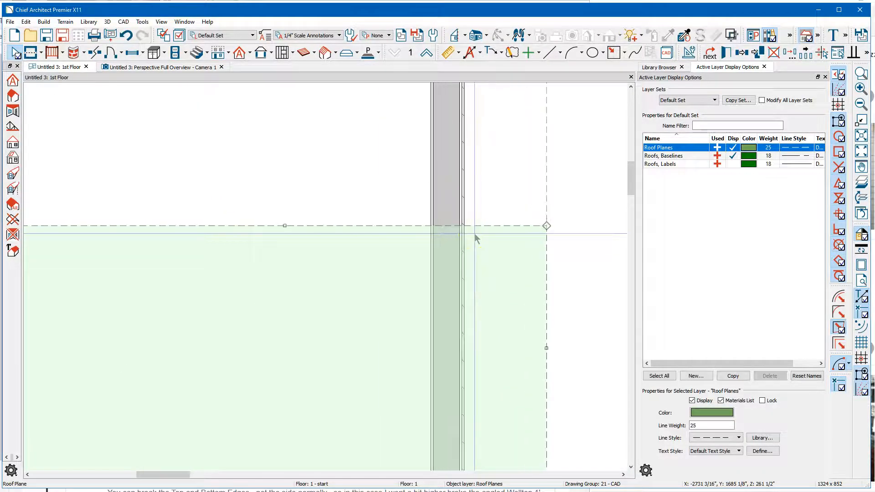
left_click_drag(475, 238, 467, 225)
Step: Pull the middle ridge segment down to the outer face of the lower exterior wall and inspect the roof opening in perspective
scroll(468, 194, "down", 3)
scroll(468, 183, "down", 4)
left_click_drag(455, 192, 468, 340)
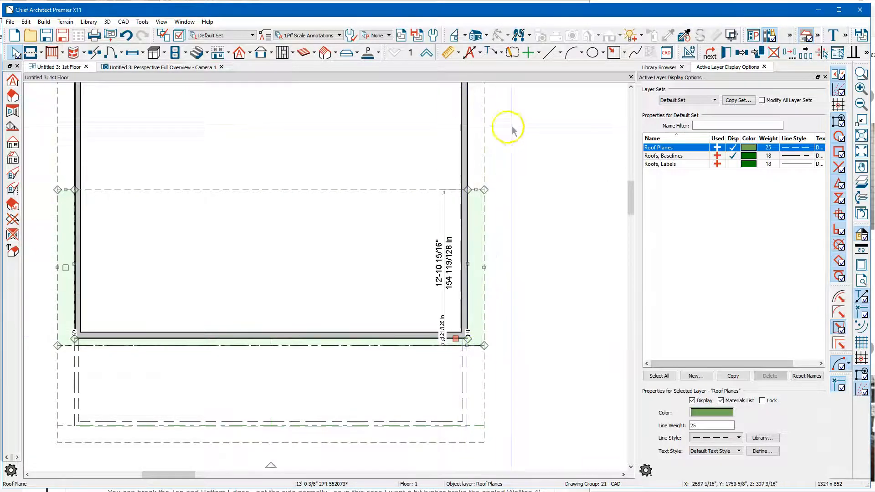
left_click(171, 68)
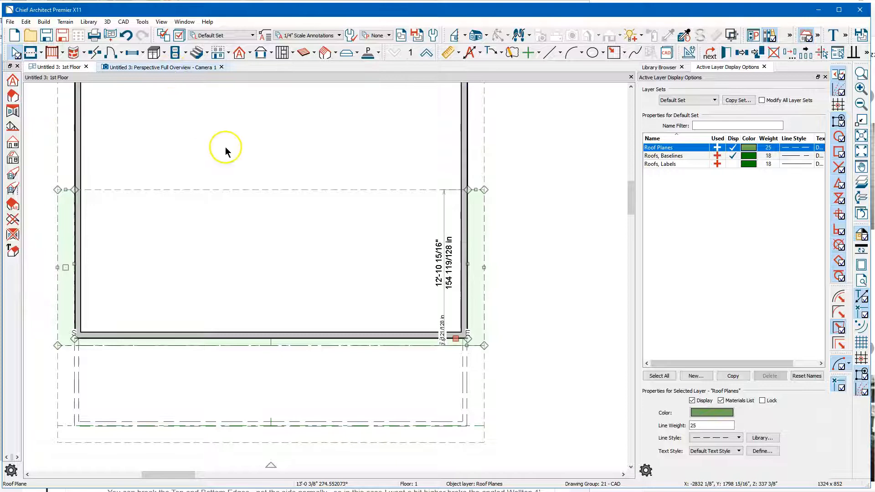
mouse_move(259, 282)
left_mouse_down()
mouse_move(313, 273)
mouse_move(256, 286)
left_mouse_up()
left_click_drag(315, 295, 321, 275)
left_click_drag(202, 266, 299, 256)
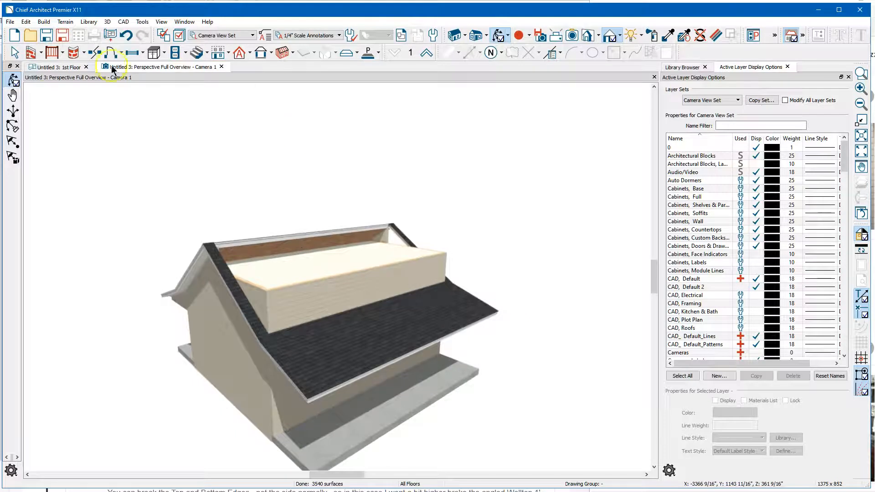
Step: Switch to the second-floor plan with the Roof Plane tool active
left_click(57, 67)
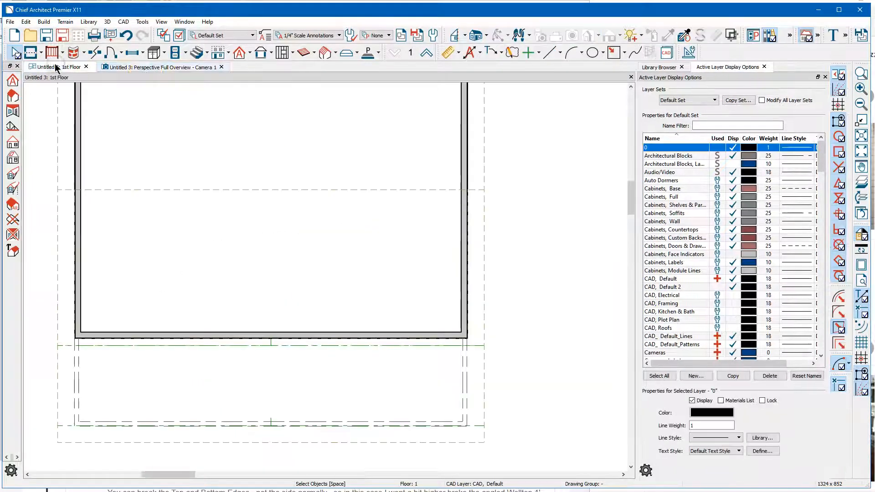
middle_click_drag(319, 143, 391, 101)
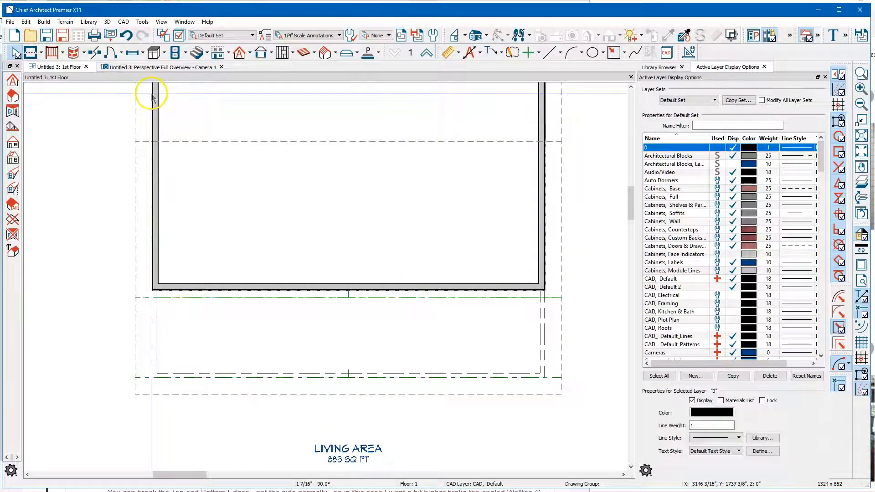
key("r")
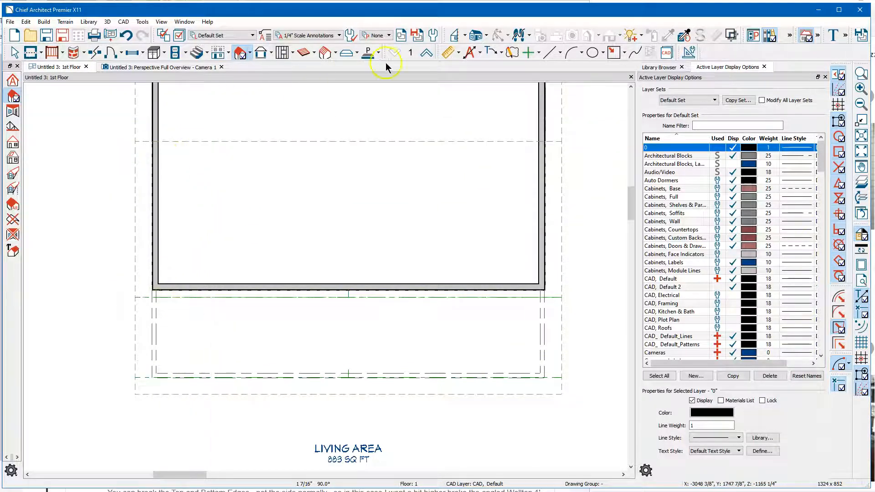
left_click(425, 54)
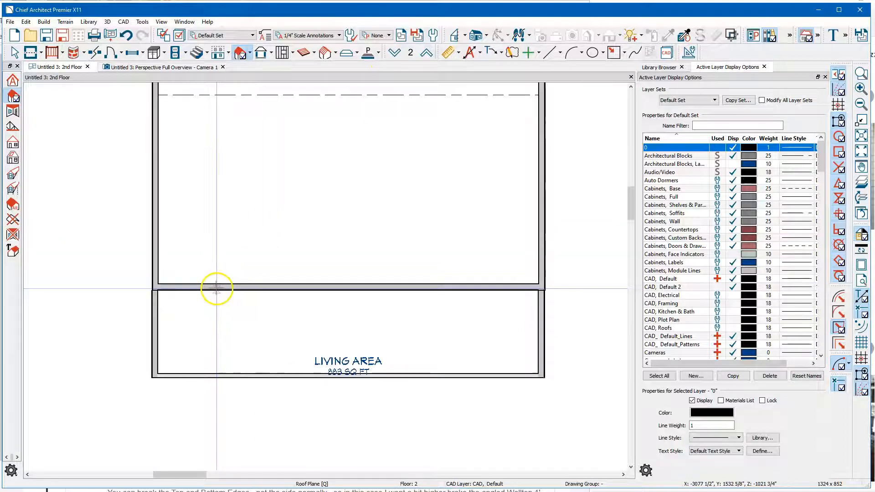
right_click(351, 297)
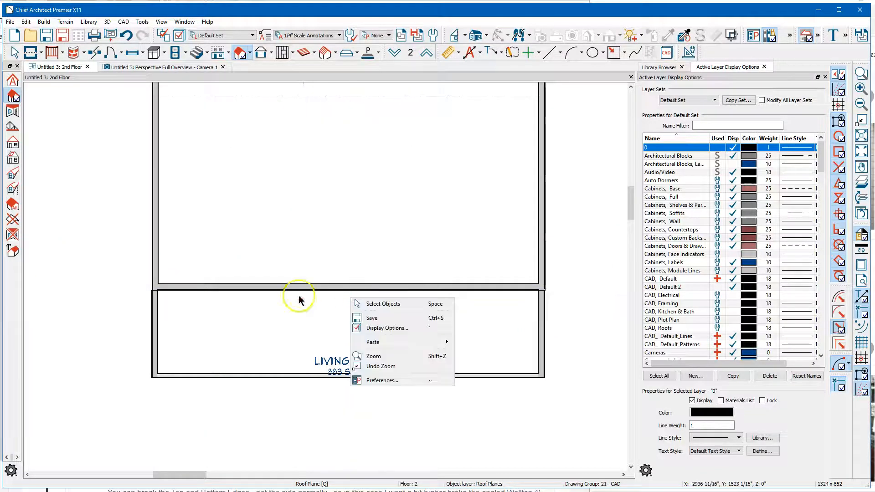
left_click(225, 290)
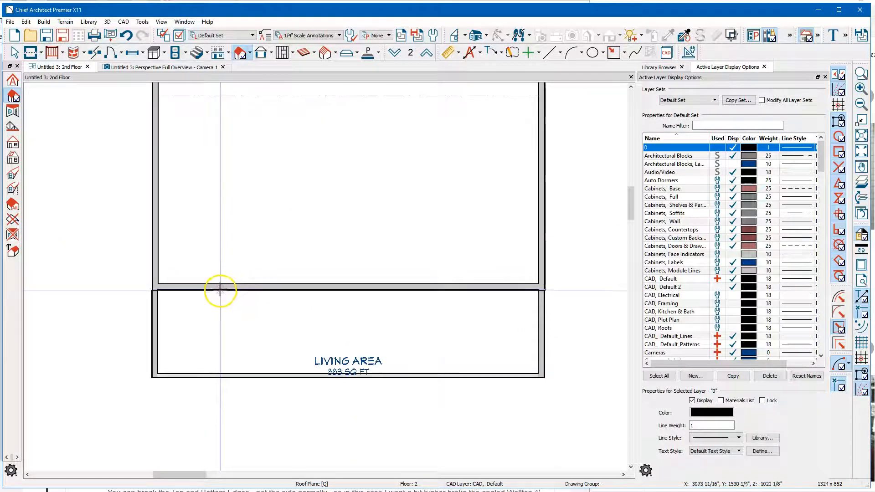
left_click_drag(220, 291, 419, 296)
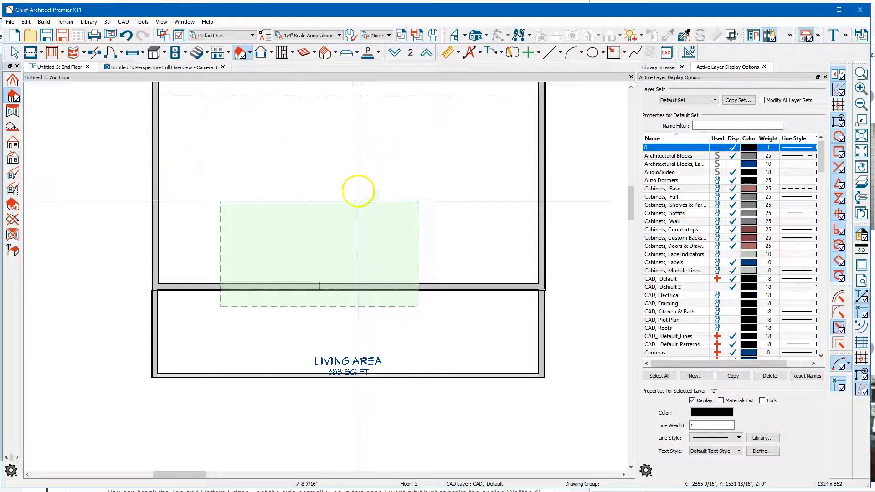
scroll(352, 271, "down", 1)
scroll(351, 294, "down", 1)
scroll(296, 273, "down", 1)
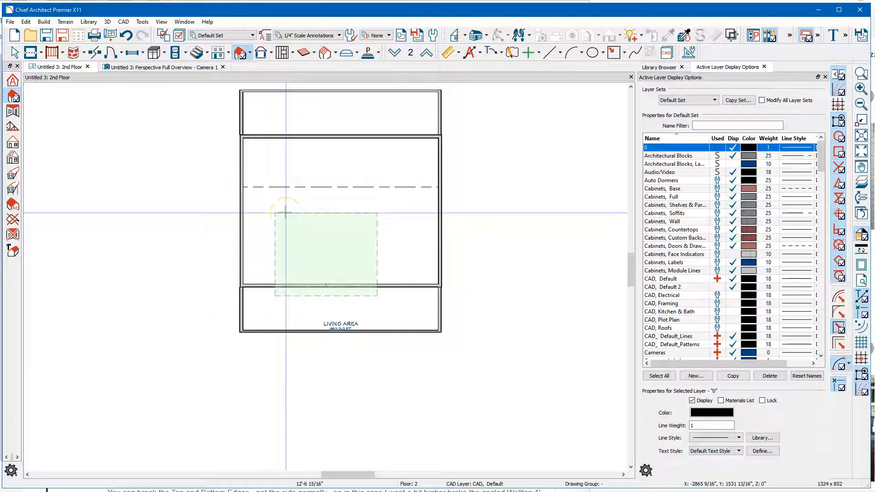
left_click(285, 212)
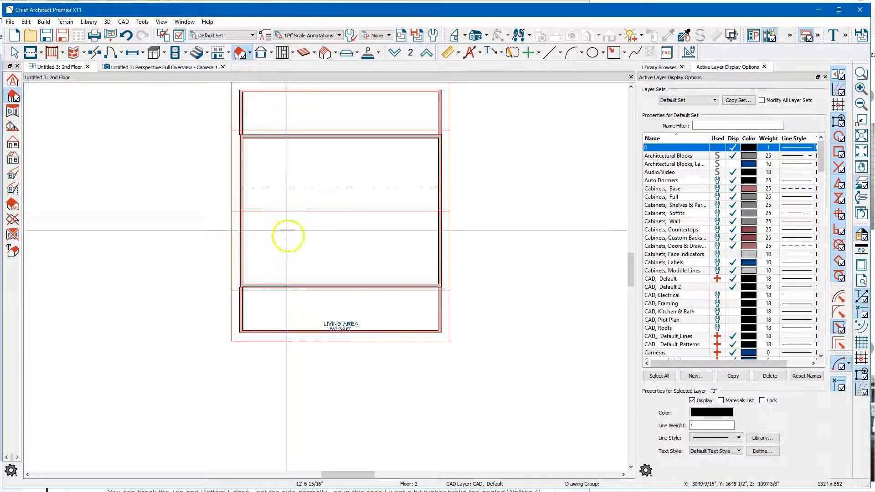
Step: Draw a roof plane from the second floor's lower exterior wall up to the referenced main ridge, baseline over wall top, and view it in perspective
scroll(279, 271, "up", 3)
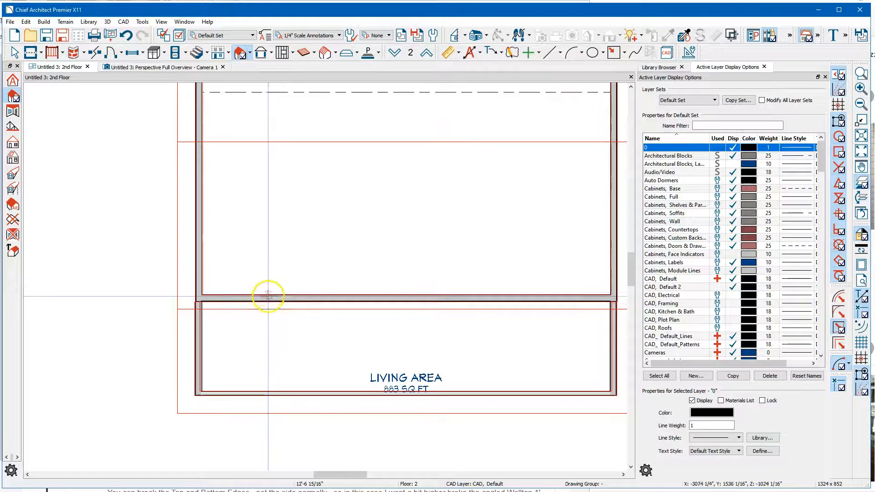
left_click_drag(267, 302, 402, 144)
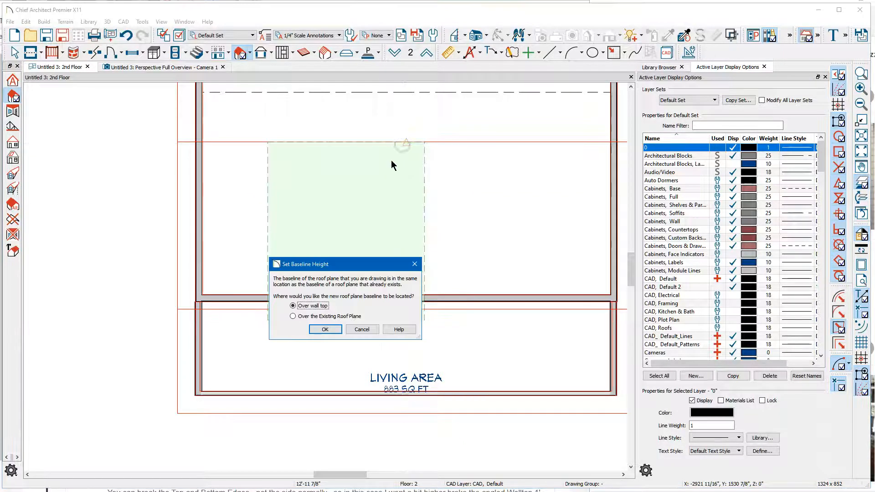
left_click(325, 329)
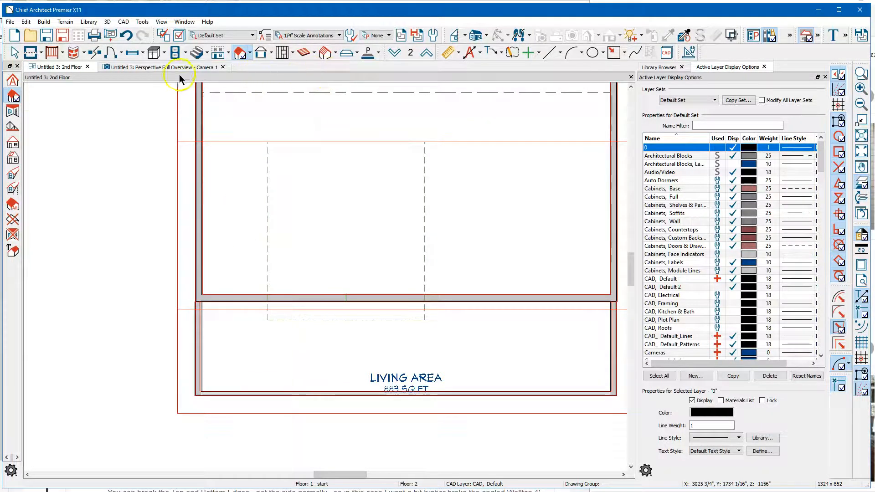
mouse_move(342, 254)
left_mouse_down()
mouse_move(384, 228)
mouse_move(328, 262)
left_mouse_up()
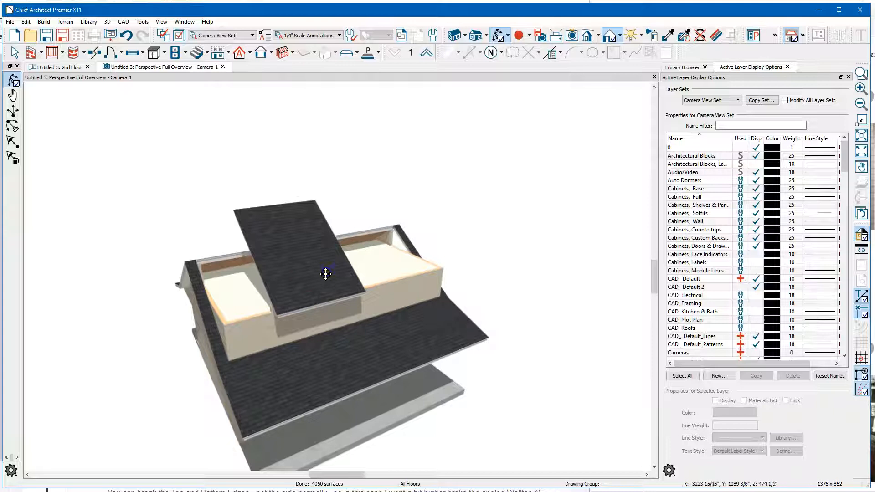
Step: In the first-floor plan, copy the ridge top height from the main roof plane that has the dormer opening
left_click(54, 68)
scroll(276, 300, "down", 1)
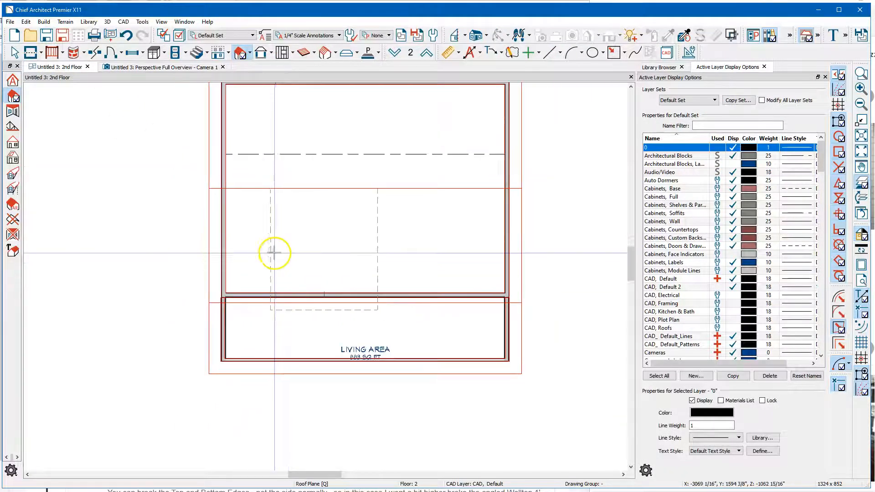
left_click(391, 55)
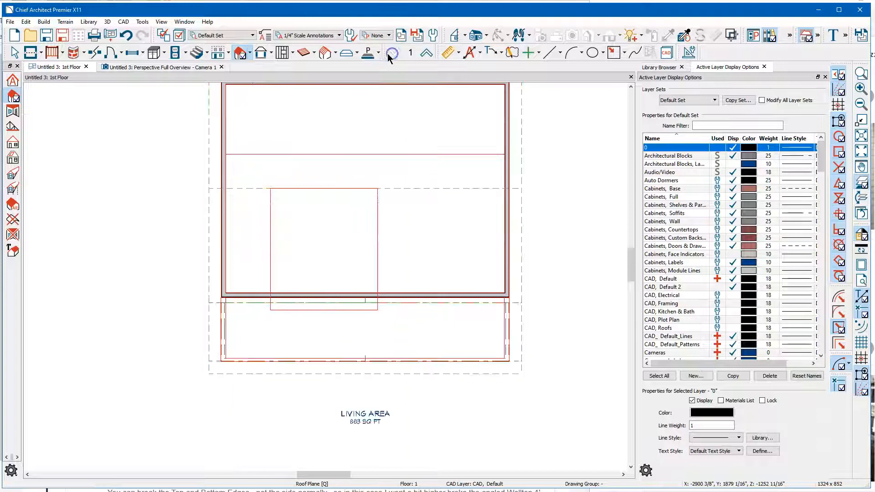
key("space")
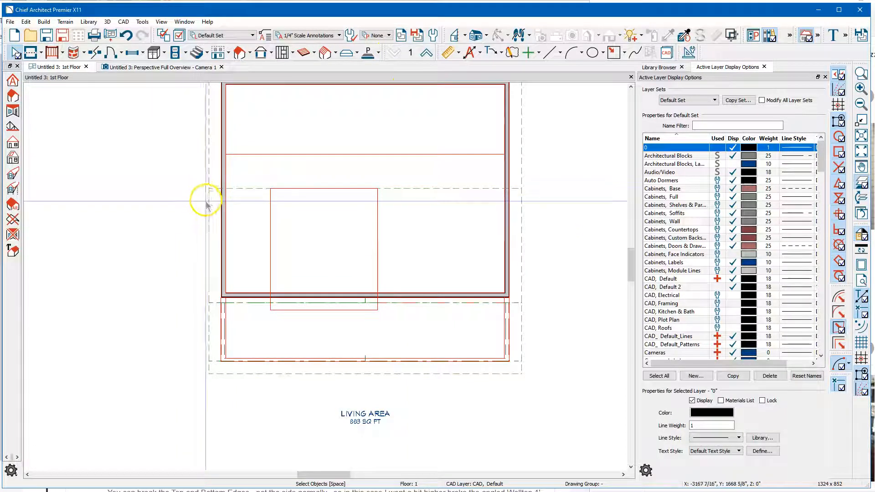
left_click(208, 201)
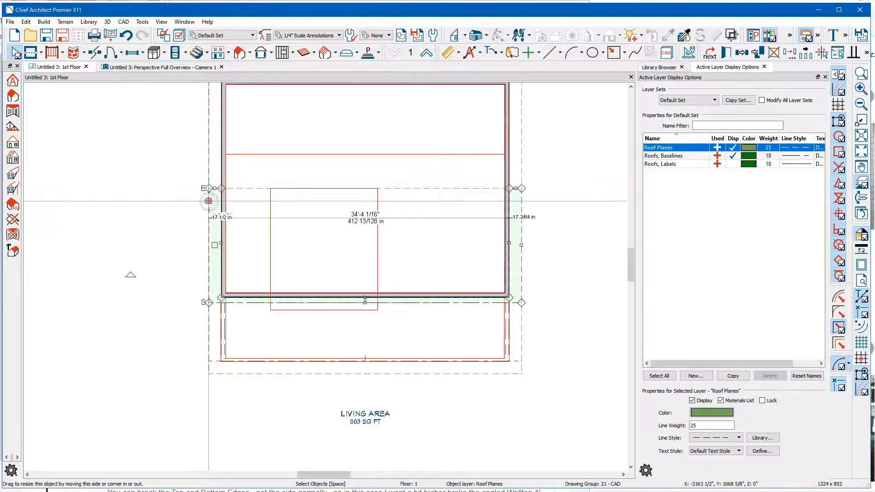
left_click(208, 203)
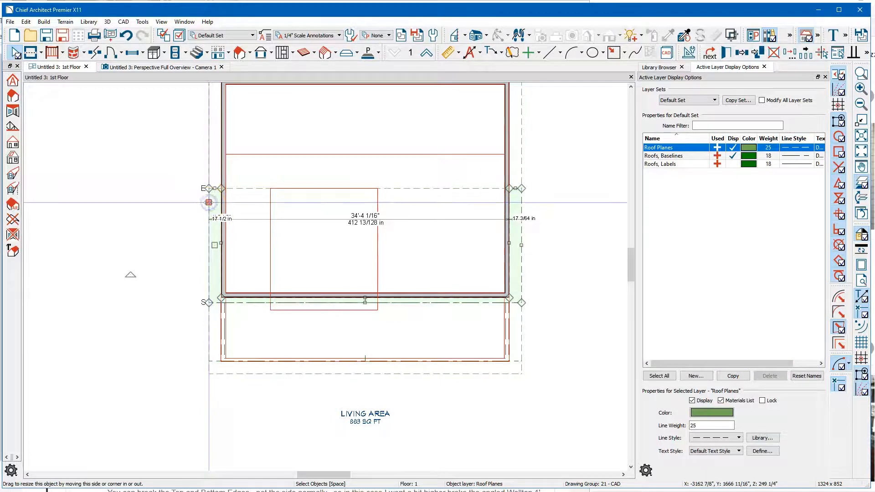
double_click(209, 202)
right_click(598, 86)
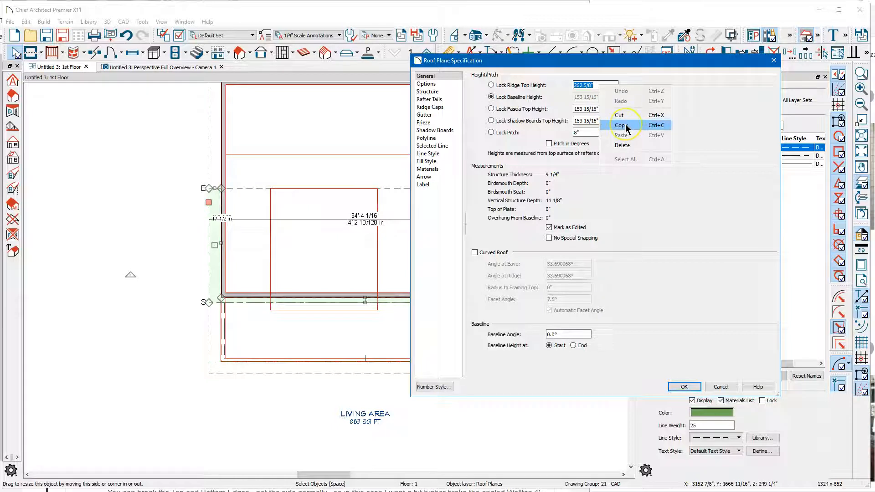
left_click(636, 131)
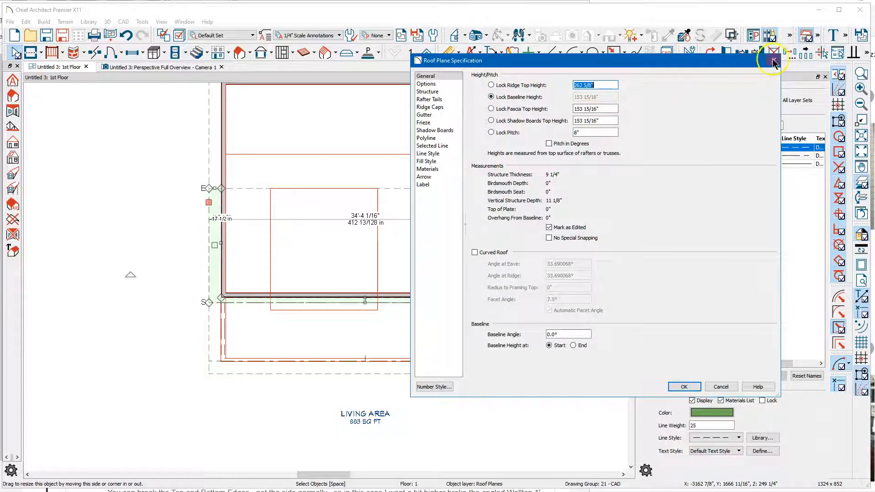
left_click(774, 62)
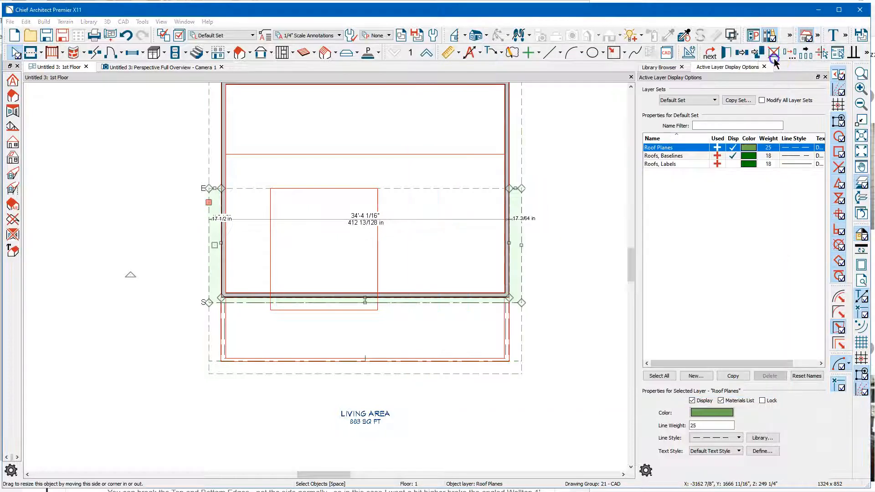
Step: In the second-floor plan, paste the copied 262 5/8" as the ridge top height of the dormer roof plane
left_click(425, 54)
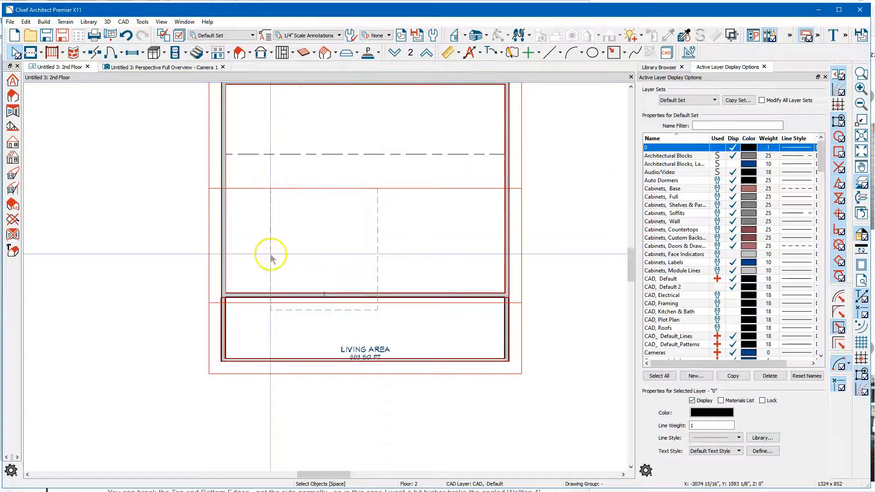
double_click(271, 258)
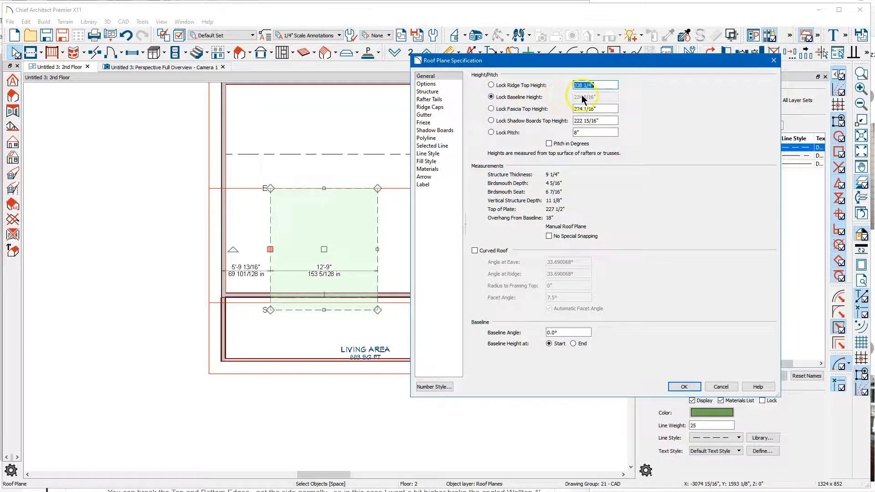
right_click(603, 85)
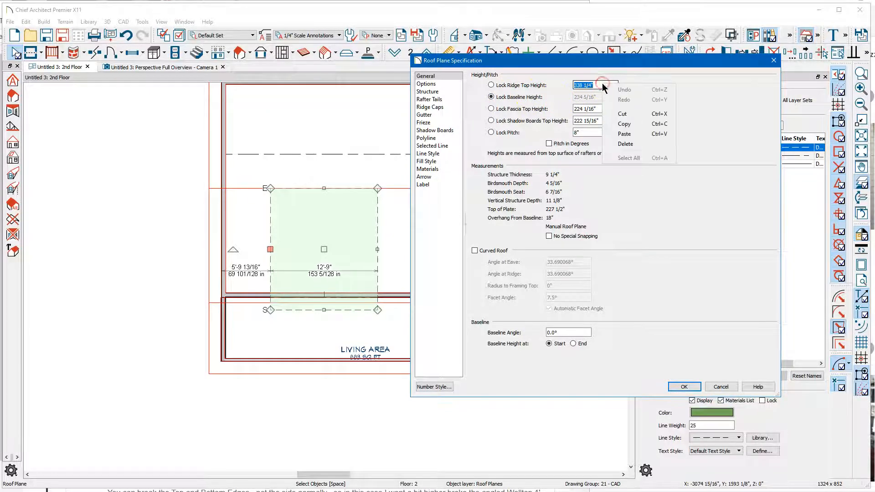
left_click(630, 135)
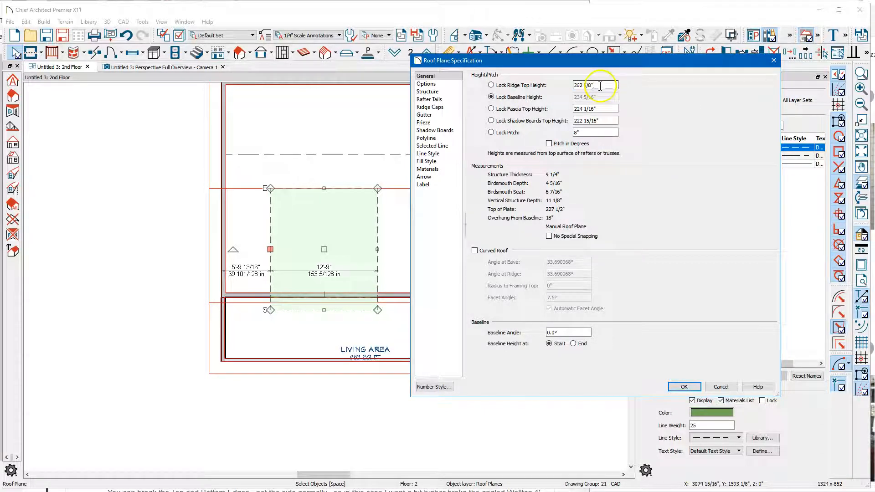
left_click(604, 132)
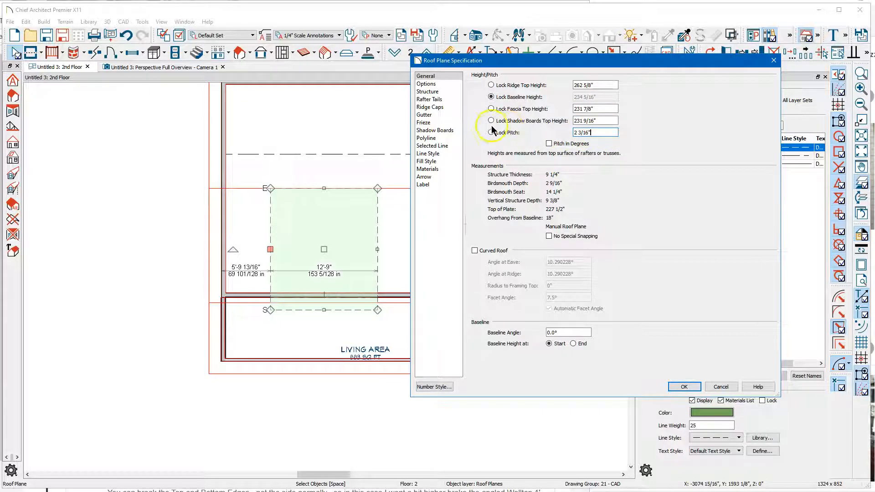
left_click(684, 387)
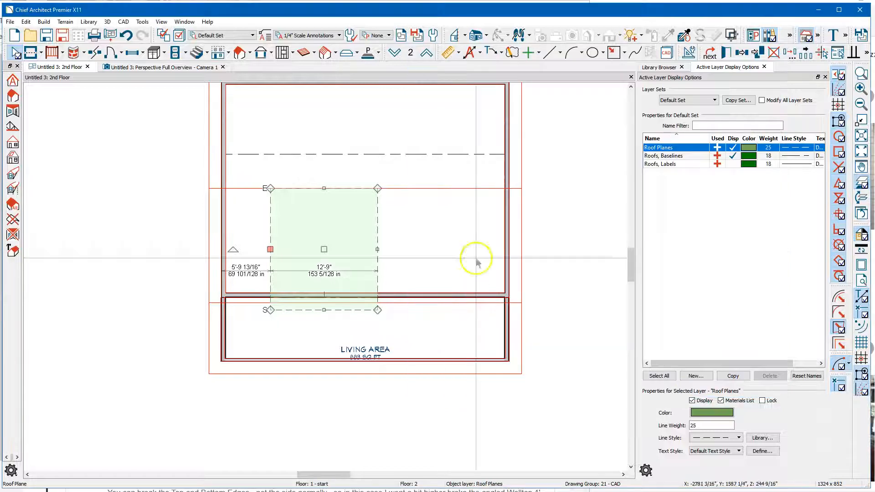
Step: Widen the dormer roof plane on both sides to the main roof's overhang edges and inspect the result in perspective
left_click_drag(271, 249, 209, 188)
left_click_drag(377, 249, 519, 173)
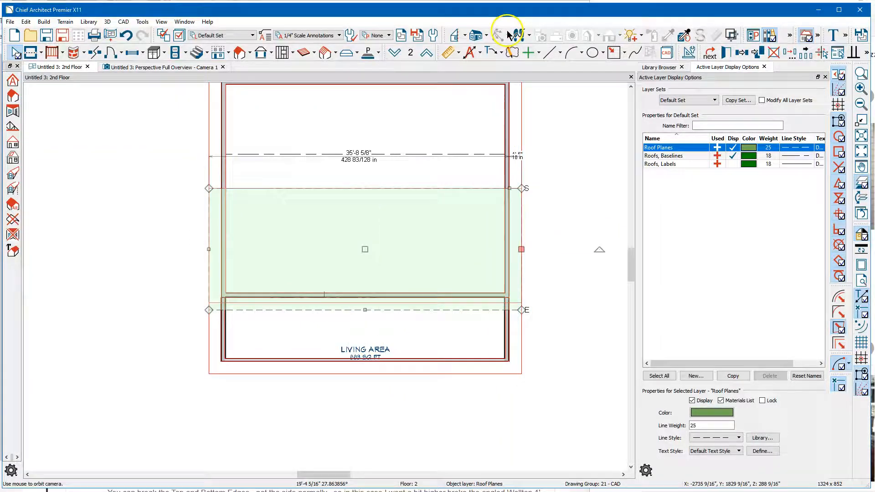
left_click(156, 67)
left_click_drag(267, 297, 271, 246)
middle_click_drag(315, 243, 338, 220)
left_click_drag(338, 220, 319, 235)
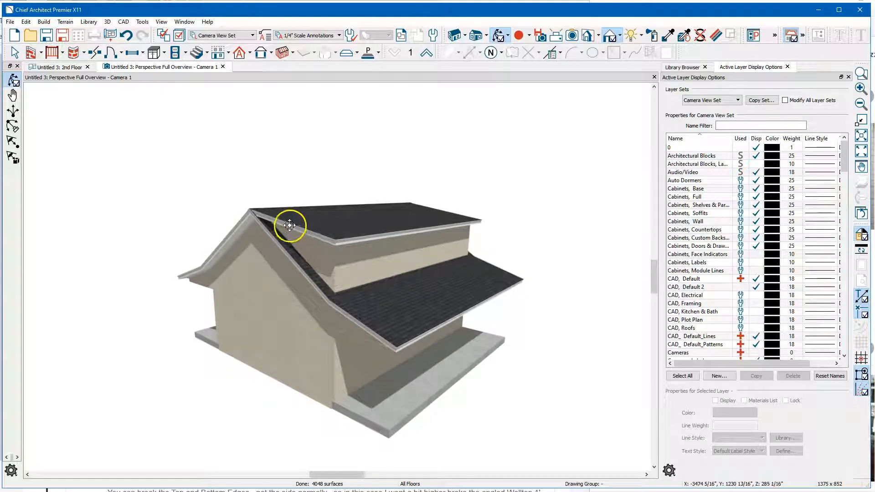
scroll(289, 210, "up", 3)
left_click_drag(288, 251, 322, 217)
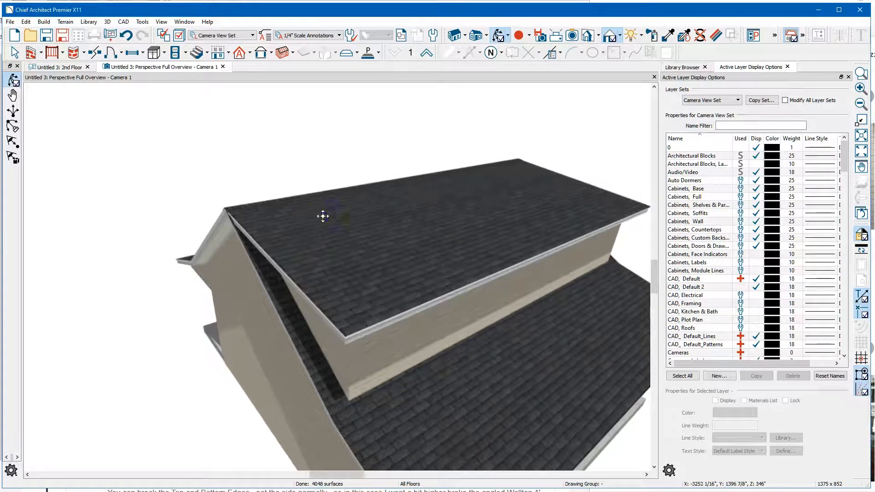
Step: Break the gable edge of the main roof plane beside the dormer and pull its upper segment outward at the ridge
key("space")
left_click(266, 279)
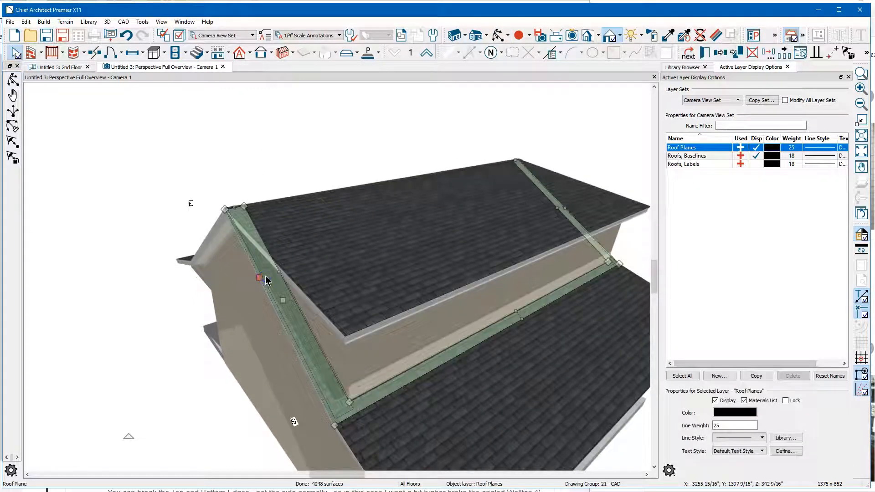
left_click(264, 269)
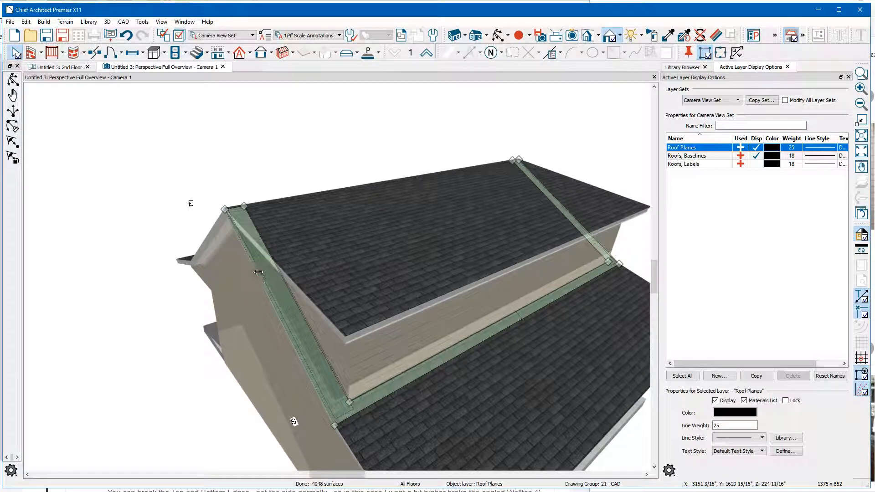
left_click(239, 242)
left_click_drag(241, 240, 227, 246)
left_click(149, 307)
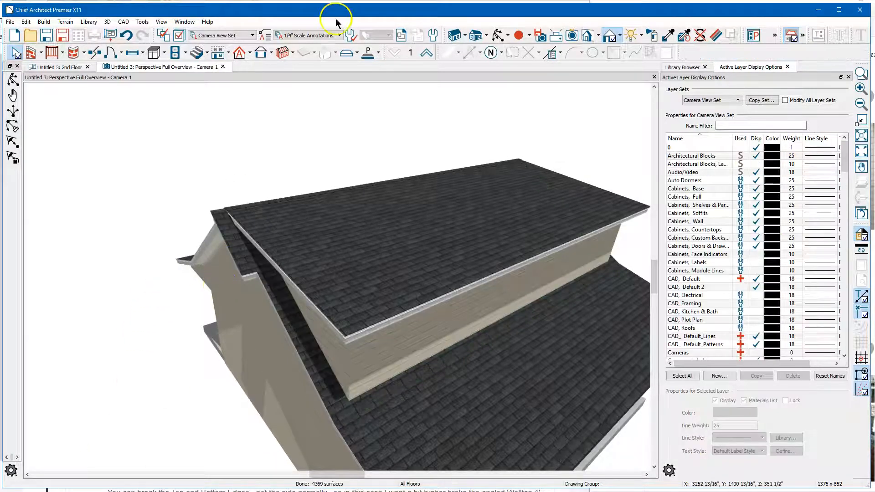
Step: Examine the opposite roof slope in perspective and select the roof plane with the extended gable edge in the first-floor plan
left_click(497, 37)
left_click_drag(383, 264, 453, 330)
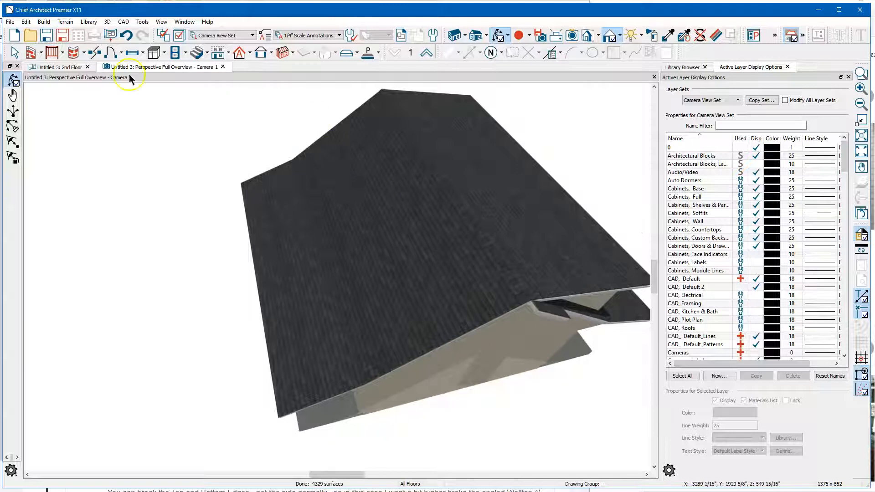
left_click(61, 68)
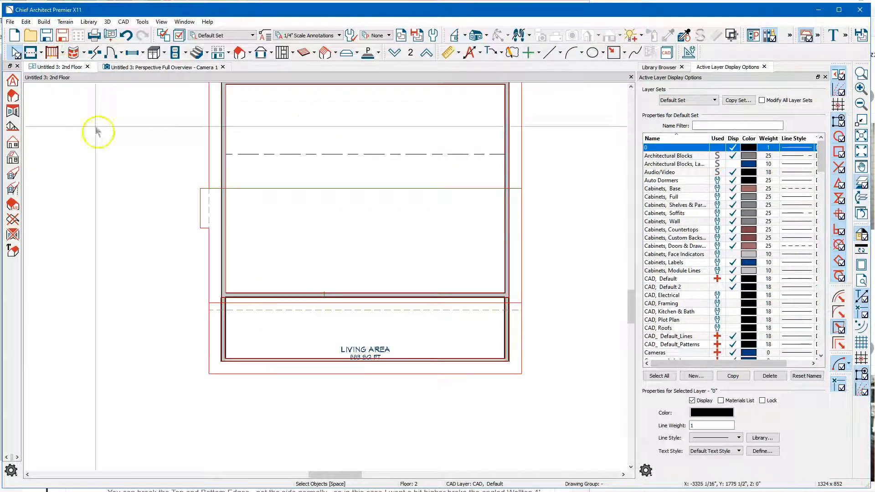
scroll(190, 155, "up", 2)
scroll(190, 159, "up", 3)
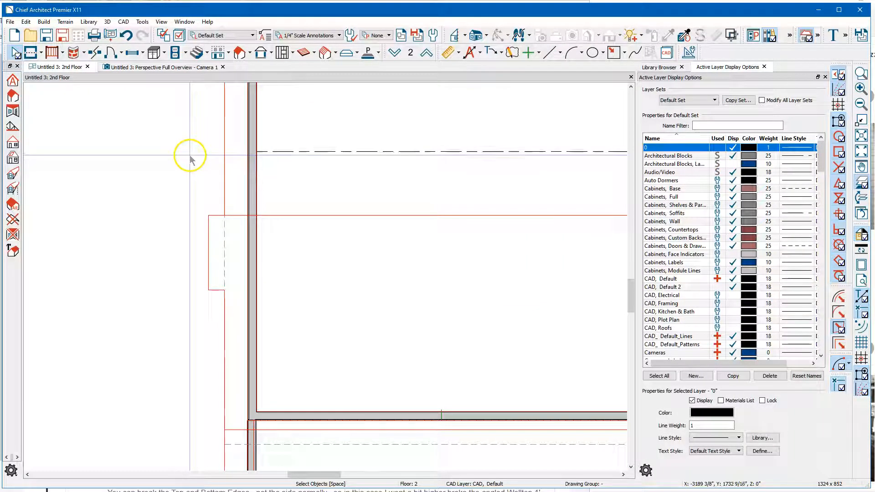
left_click(395, 53)
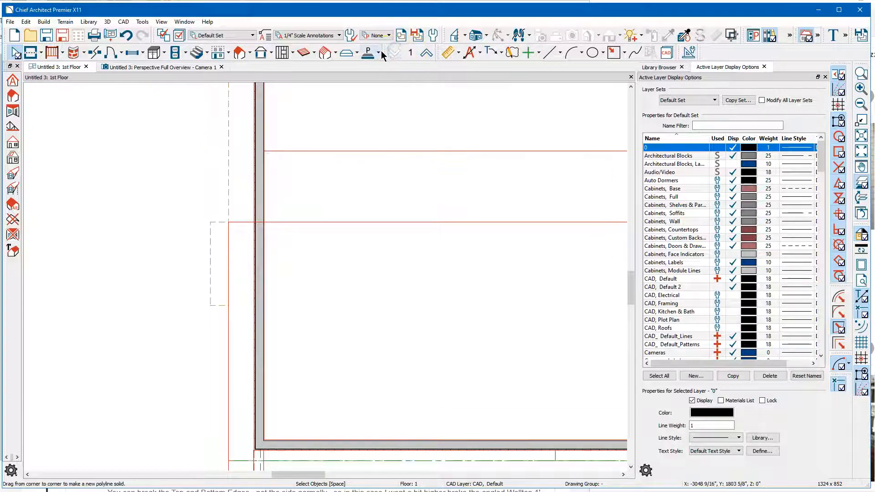
left_click(209, 269)
scroll(199, 159, "down", 1)
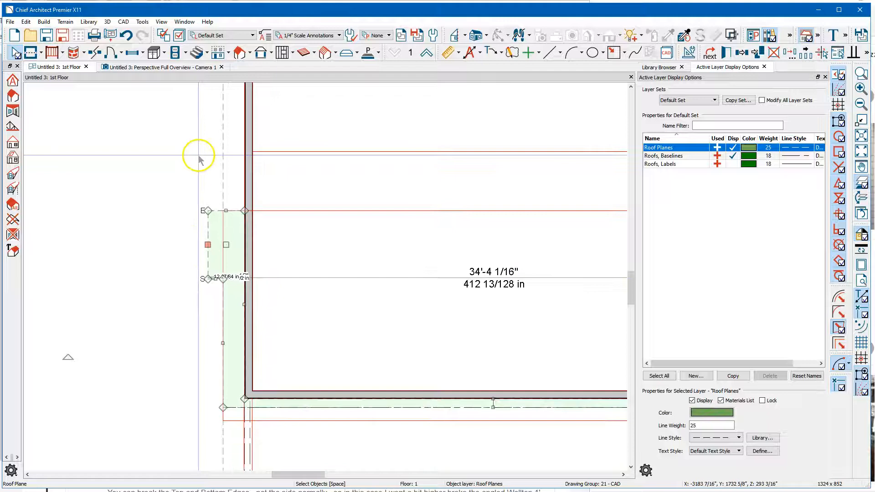
scroll(199, 159, "down", 1)
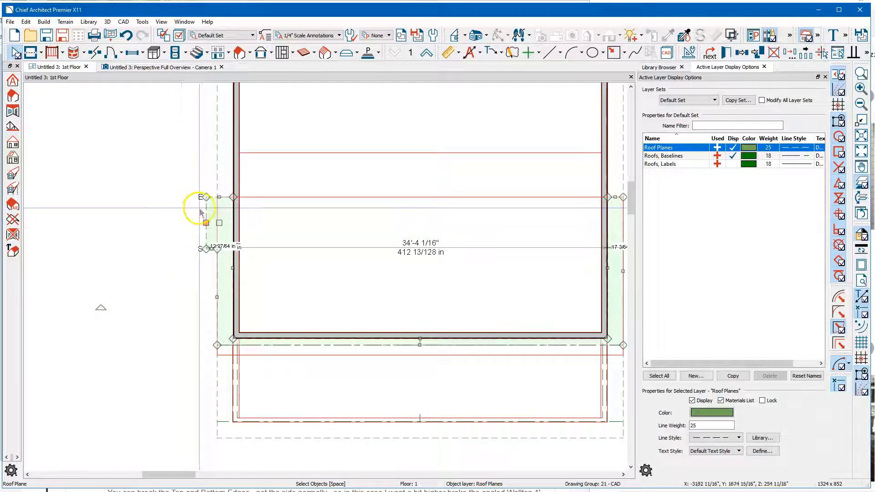
right_click(207, 223)
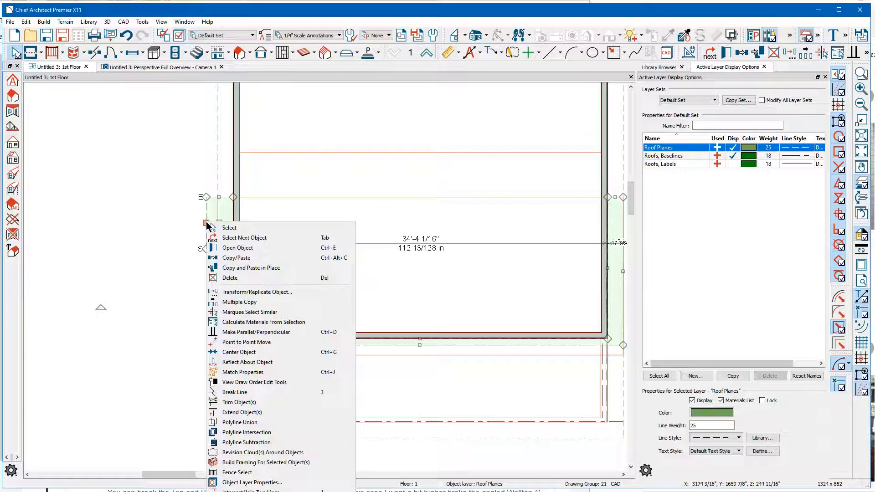
left_click(157, 202)
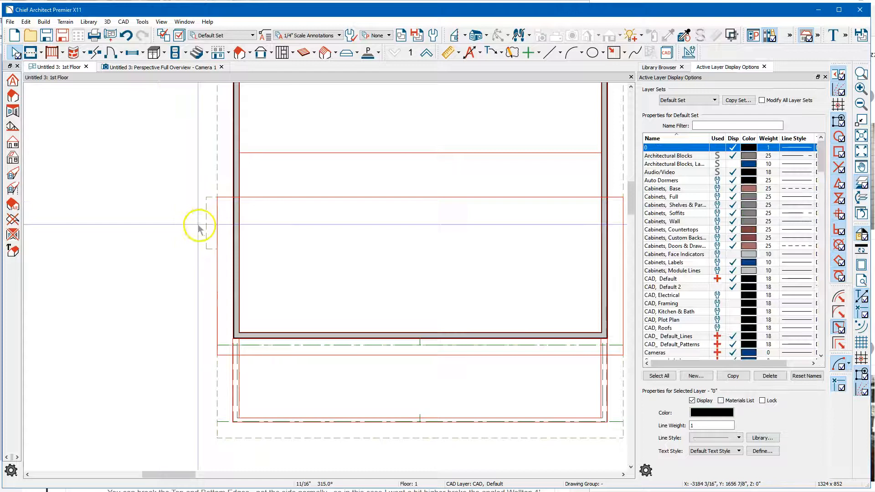
left_click(206, 220)
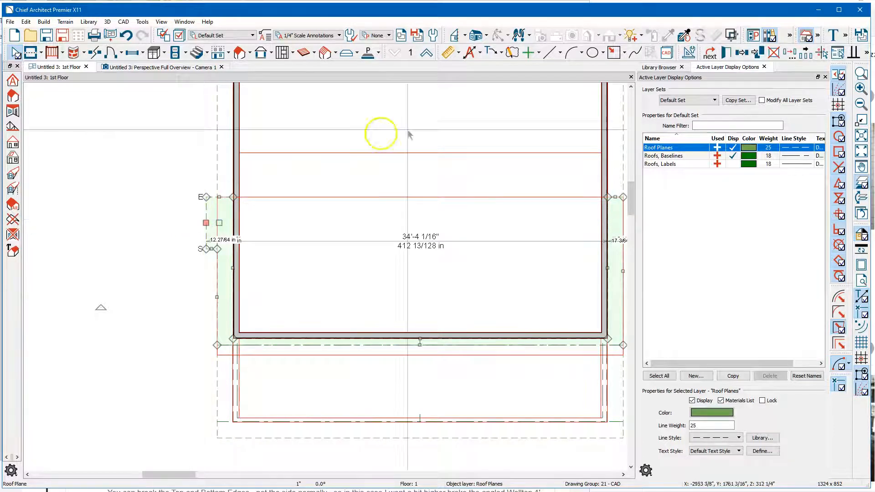
left_click(868, 53)
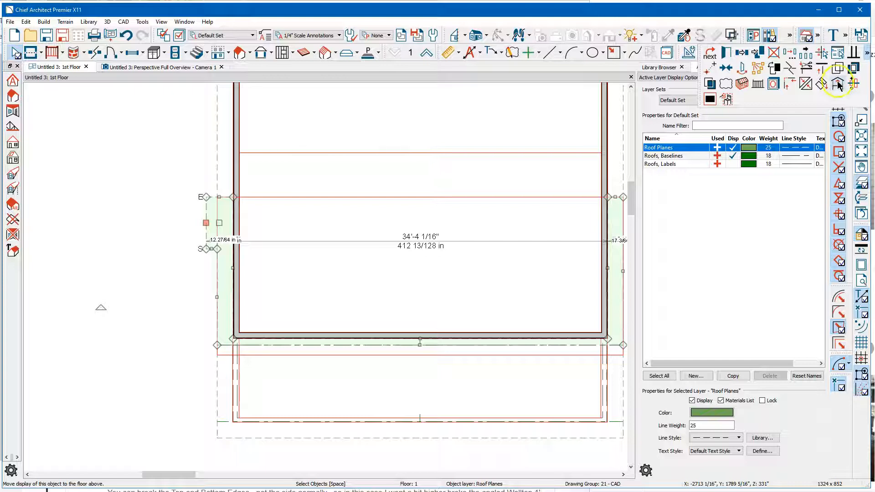
left_click(837, 84)
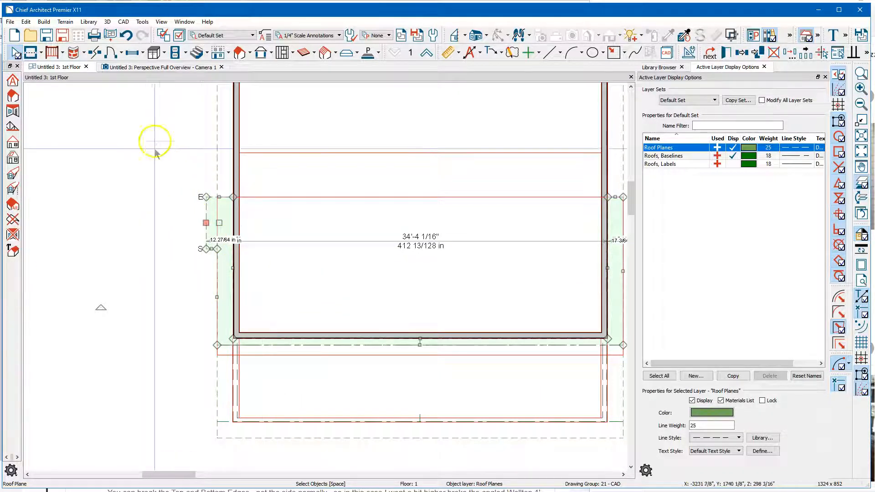
Step: Draw a horizontal CAD line at the lower edge of the gable extension and reflect it about the main ridge line
left_click(550, 52)
scroll(185, 235, "up", 3)
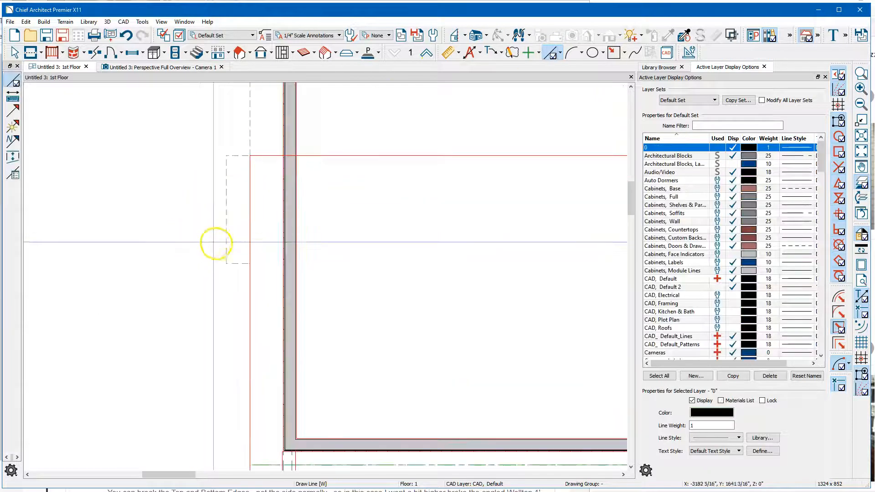
mouse_move(234, 262)
left_mouse_down()
mouse_move(203, 254)
mouse_move(131, 268)
mouse_move(161, 264)
left_mouse_up()
right_click(162, 264)
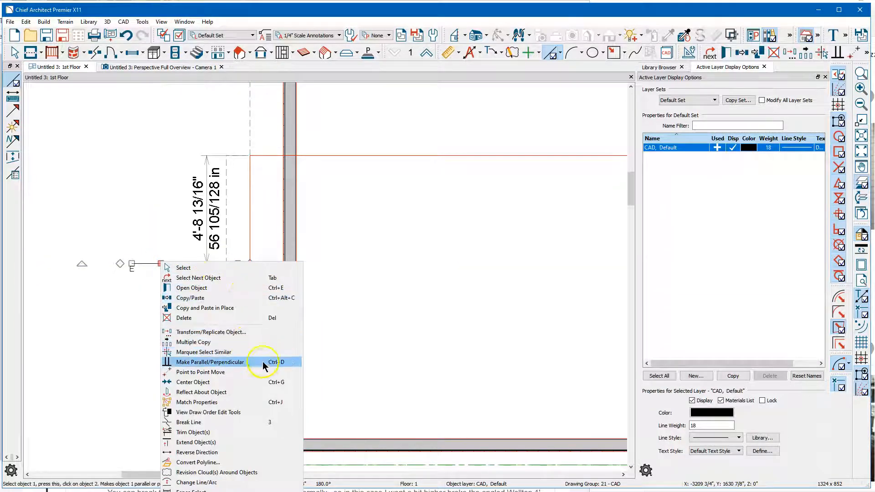
left_click(186, 395)
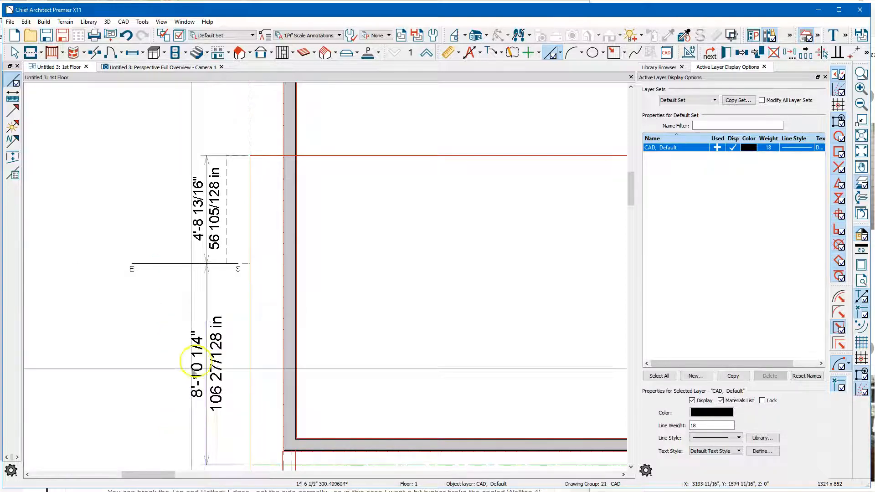
left_click(243, 162)
scroll(272, 324, "down", 2)
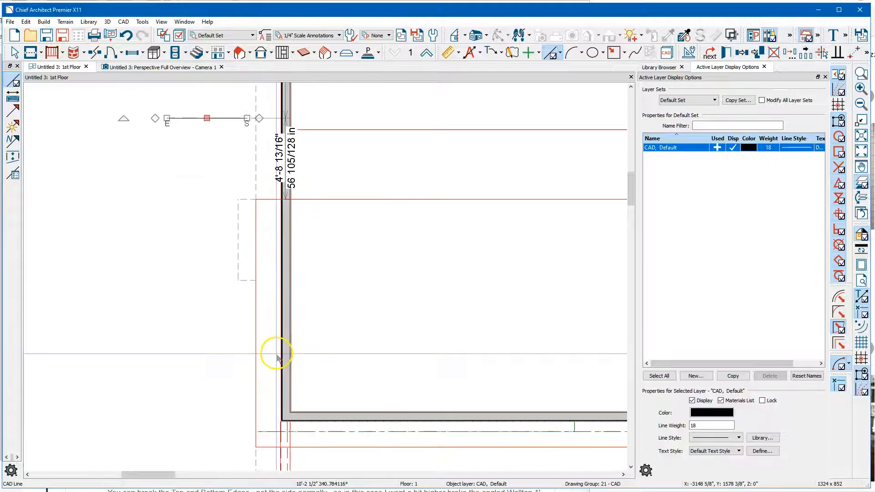
Step: Break the selected roof plane's gable edge at the reflected CAD line and pull its ridge segment outward to match the opposite slope's extension
scroll(277, 357, "down", 1)
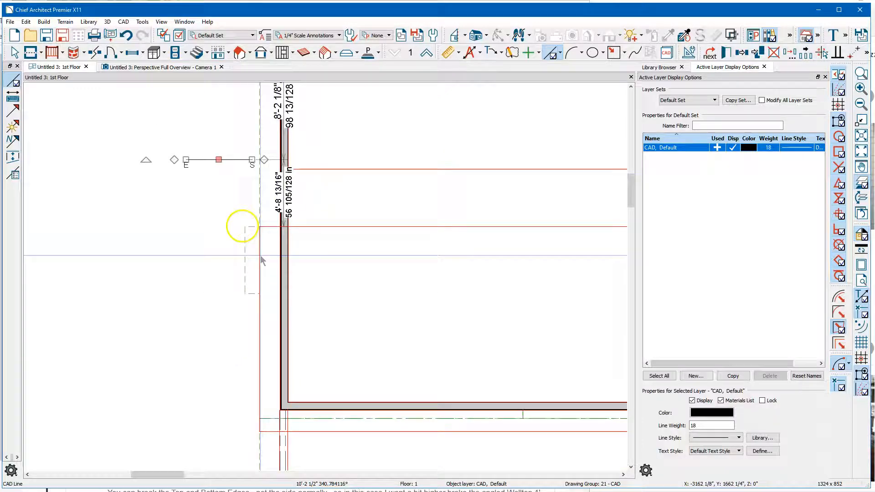
left_click(259, 184)
left_click(259, 182)
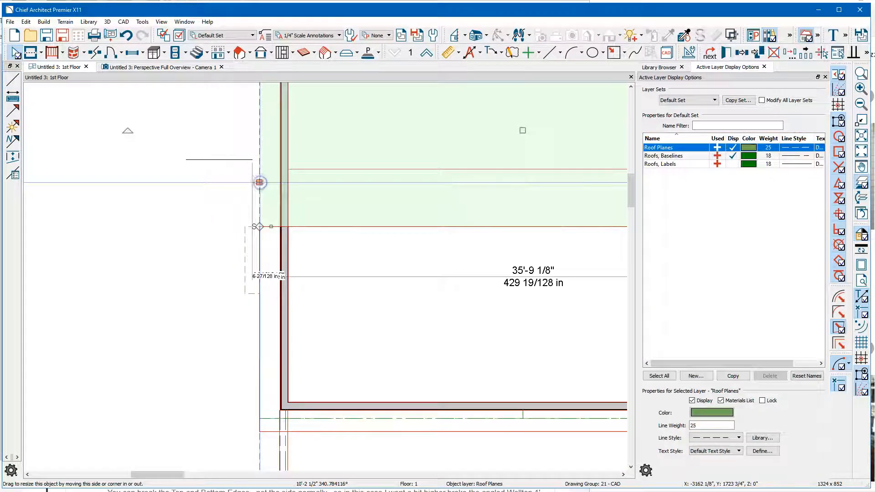
left_click(260, 160)
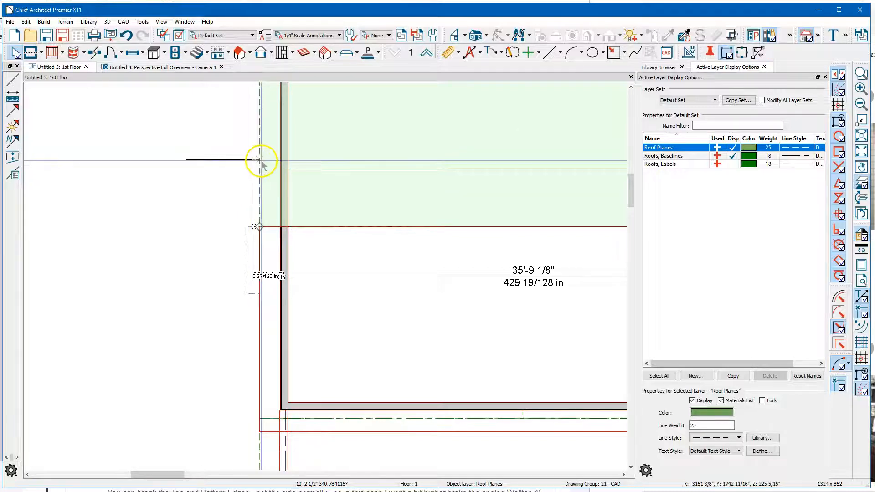
left_click_drag(261, 161, 245, 209)
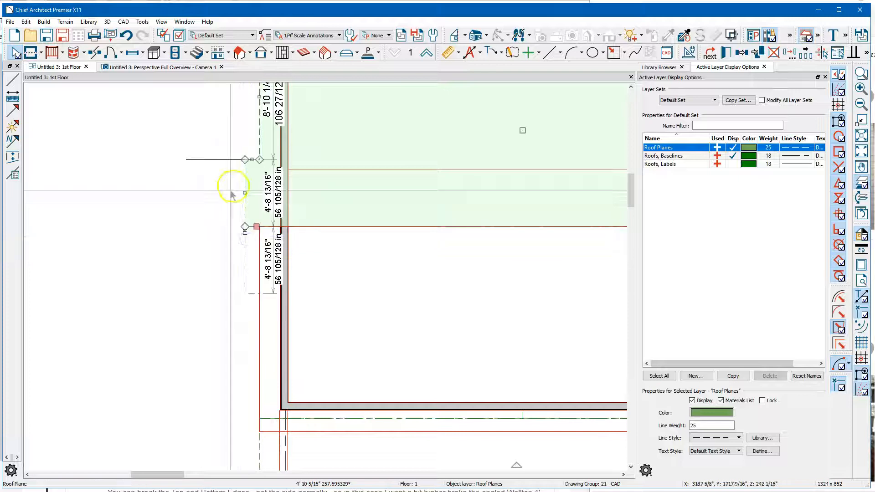
Step: Examine the extended gable overhang at the ridge and the full-width dormer in the perspective view
left_click(173, 68)
left_click_drag(391, 263, 416, 201)
left_click_drag(416, 202, 418, 222)
mouse_move(397, 157)
left_mouse_down()
mouse_move(381, 161)
mouse_move(387, 165)
left_mouse_up()
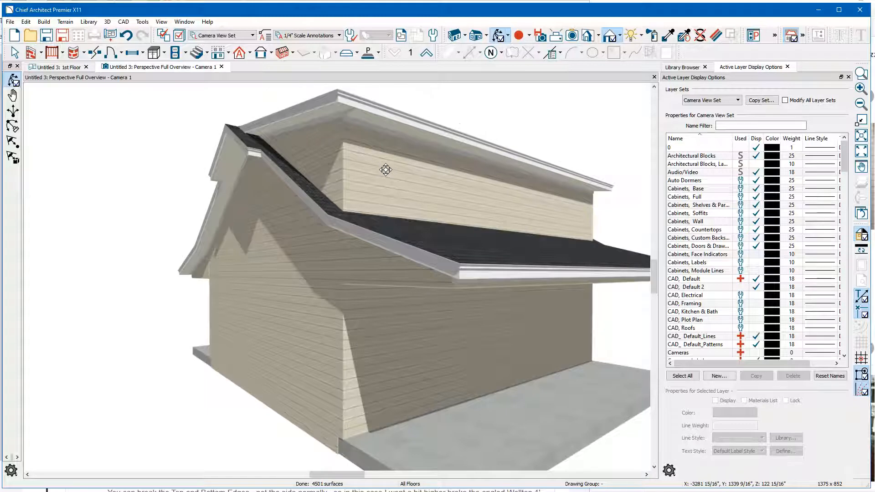
left_click_drag(386, 170, 384, 170)
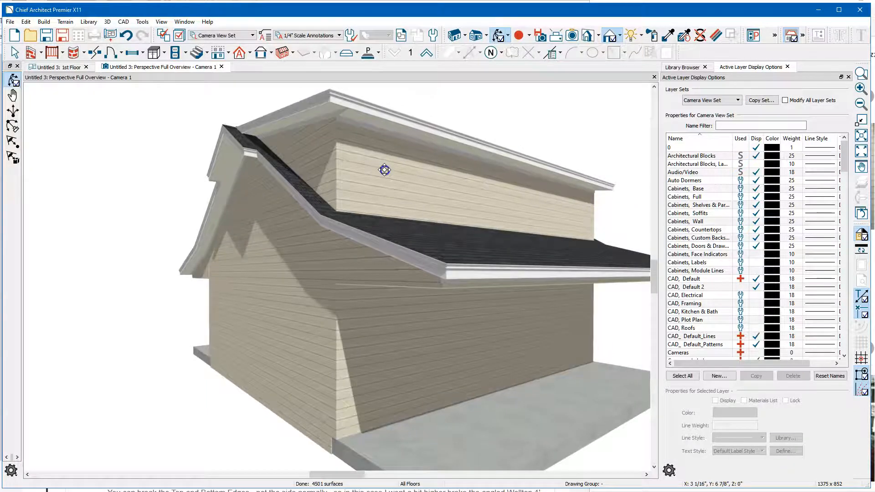
left_click_drag(384, 175, 391, 228)
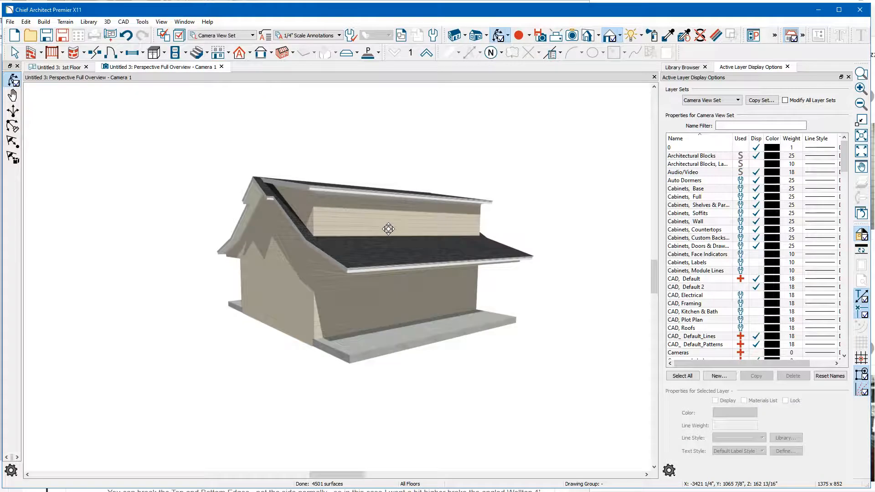
Step: Place an auto floating dormer on the plain main roof slope opposite the existing shed dormer
left_click_drag(389, 228, 313, 267)
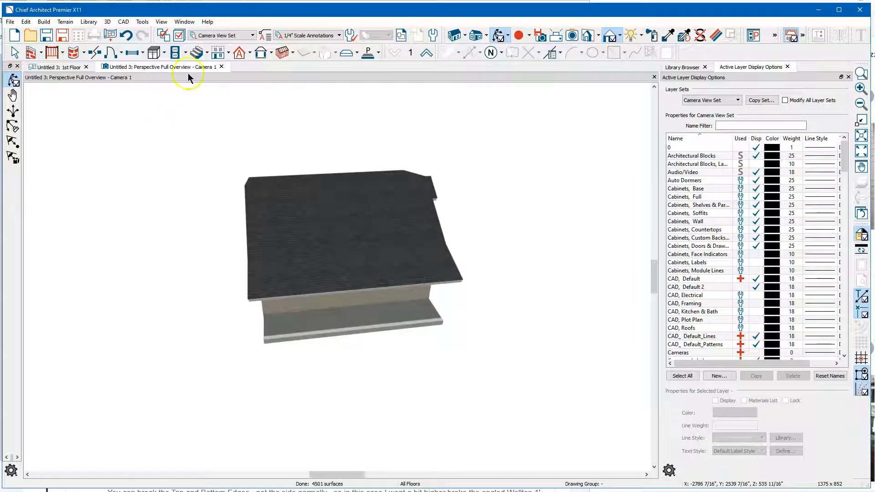
left_click(250, 54)
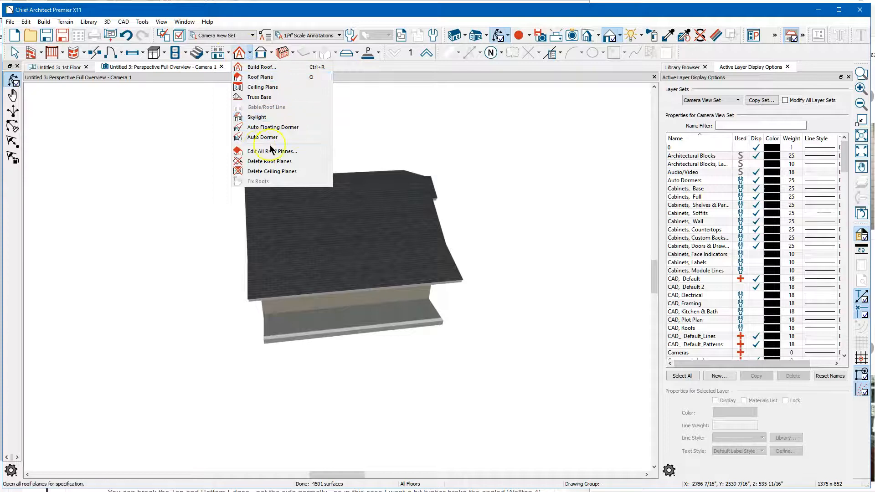
left_click(288, 128)
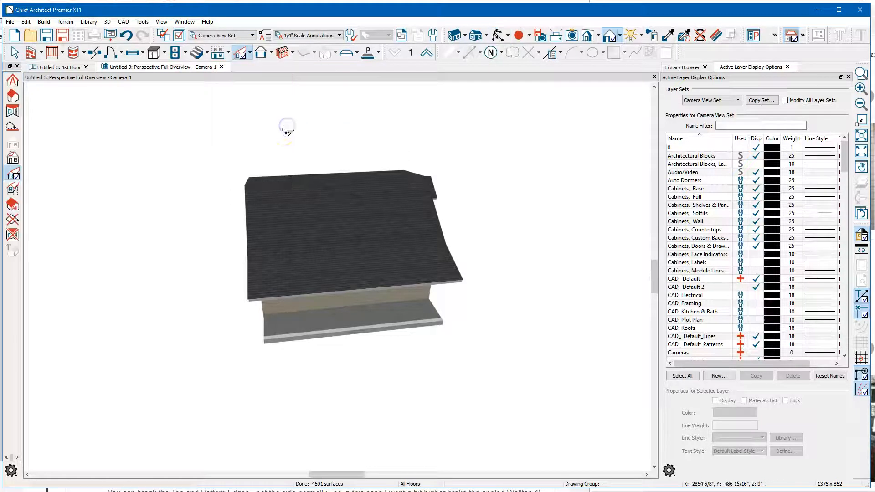
left_click(308, 248)
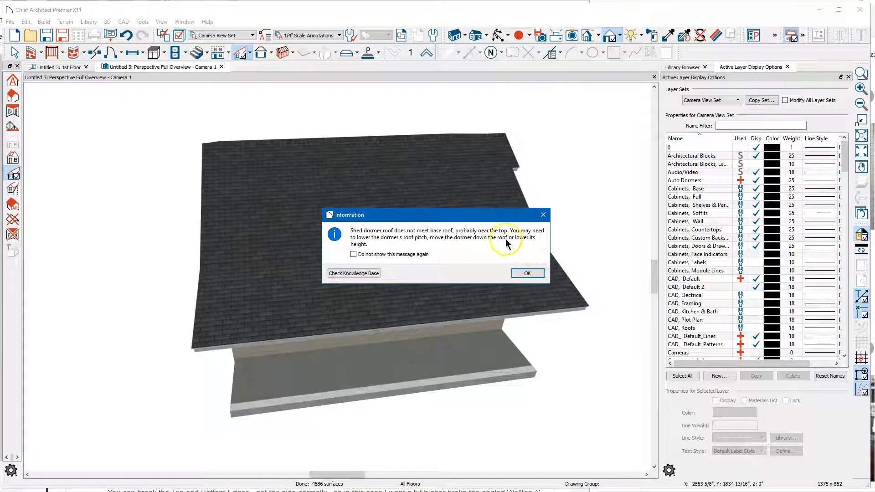
left_click(523, 274)
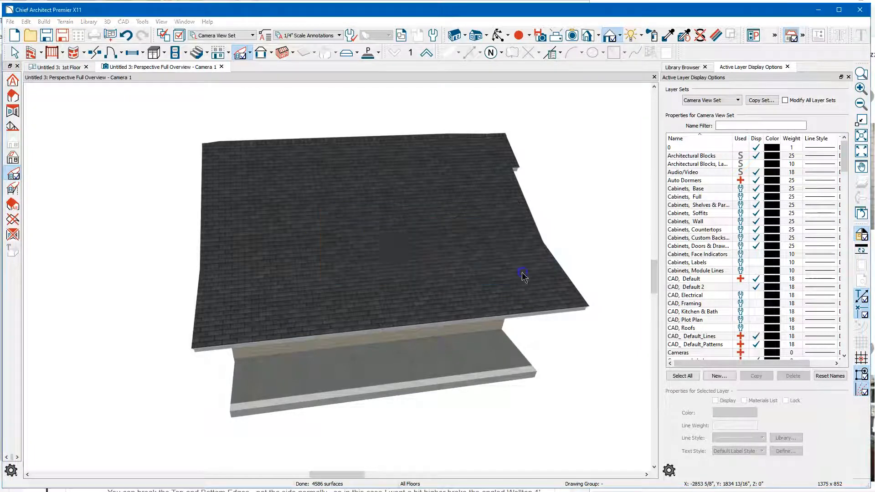
Step: Open the new dormer's specification from the first-floor plan and set its wall height to 60"
left_click(64, 68)
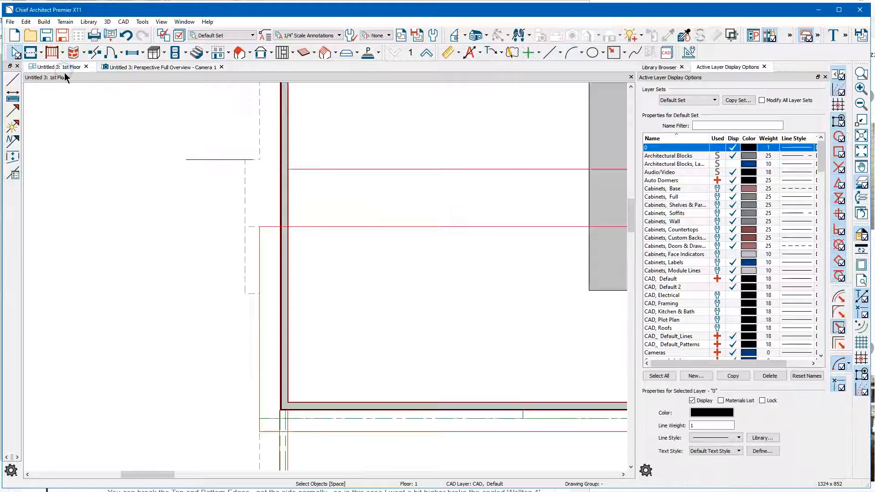
scroll(140, 166, "down", 4)
scroll(241, 360, "down", 2)
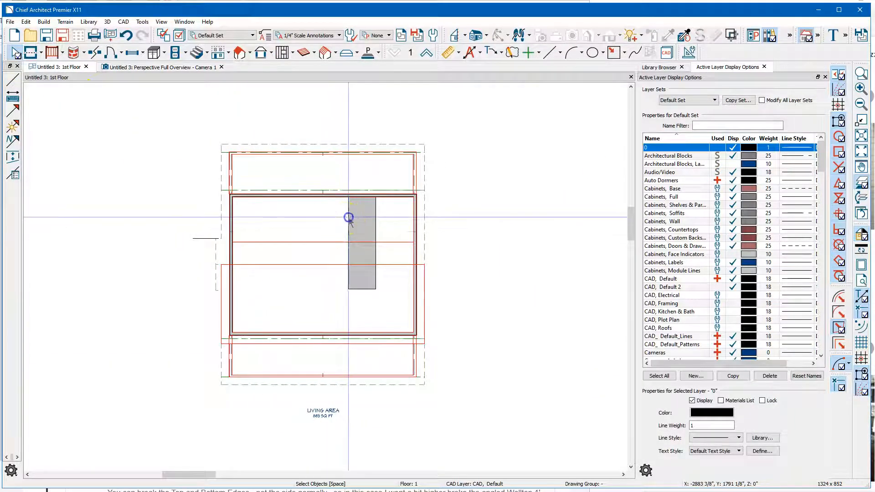
left_click(349, 217)
double_click(349, 217)
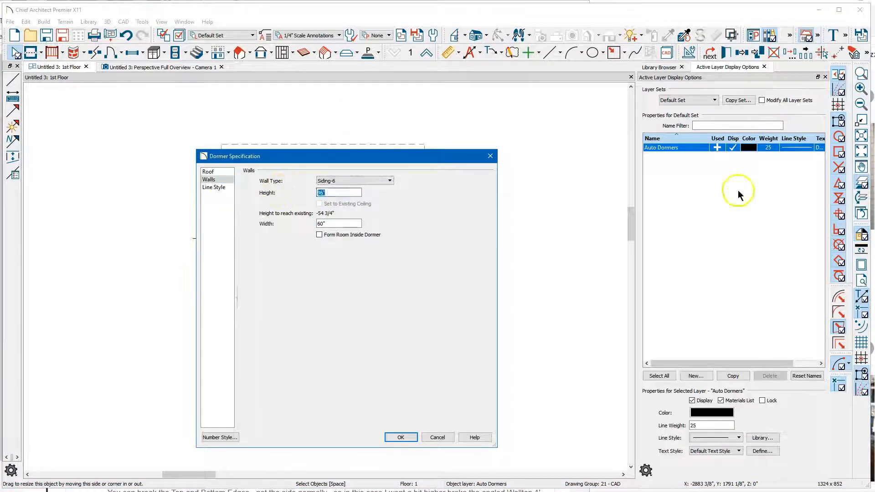
type("60")
left_click(401, 437)
Step: Move the new dormer toward the eave so its front wall lines up with the outer face of the exterior wall
scroll(337, 216, "up", 5)
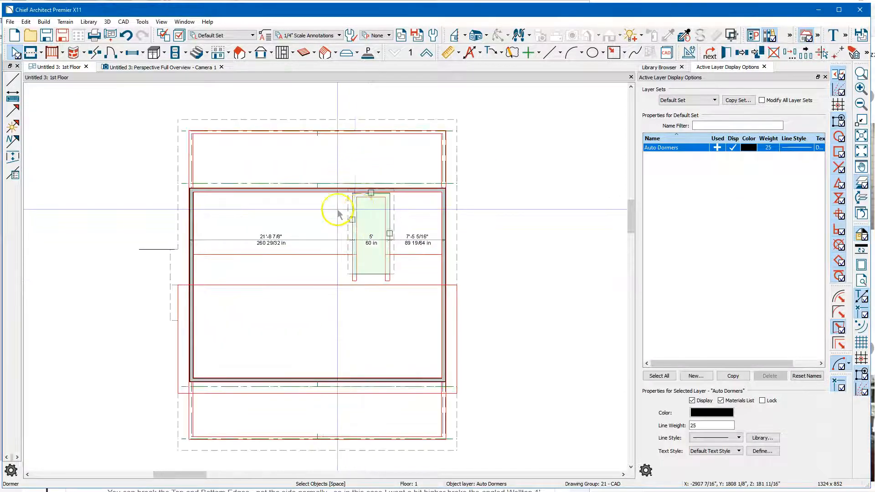
scroll(372, 185, "up", 3)
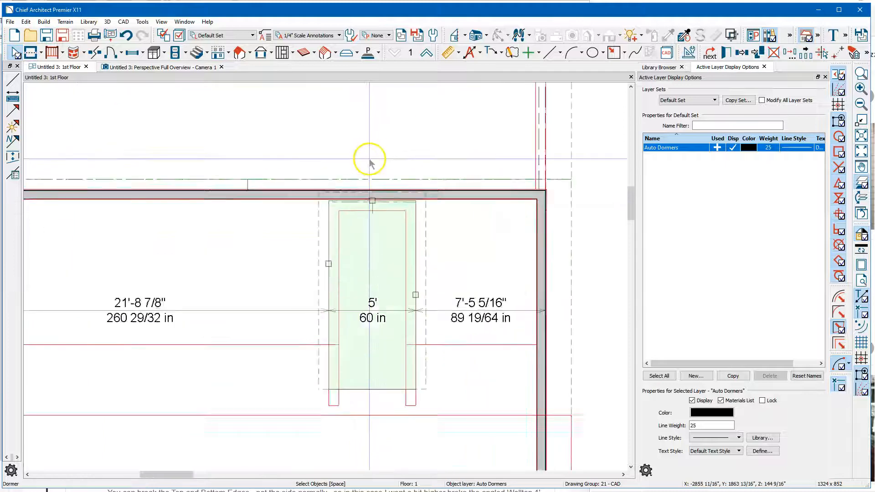
left_click_drag(376, 230, 376, 213)
Step: Widen the dormer on both sides to the inner faces of the building's side walls
scroll(210, 157, "down", 3)
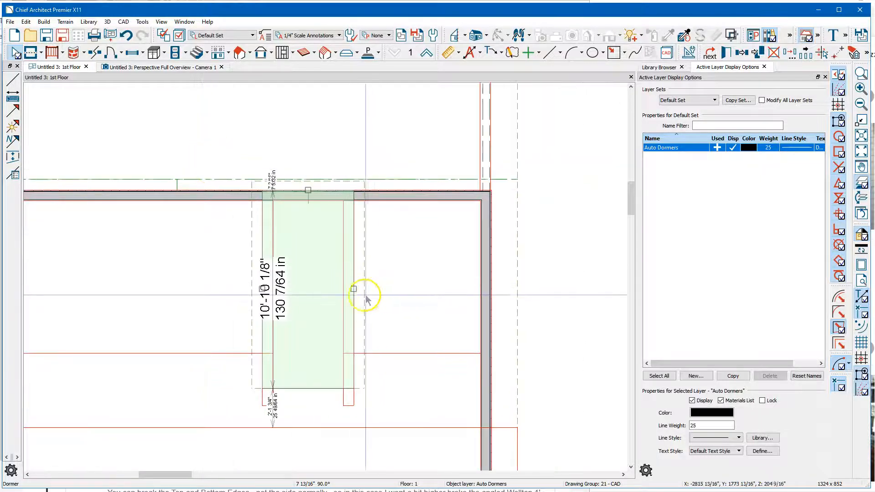
left_click_drag(354, 289, 480, 297)
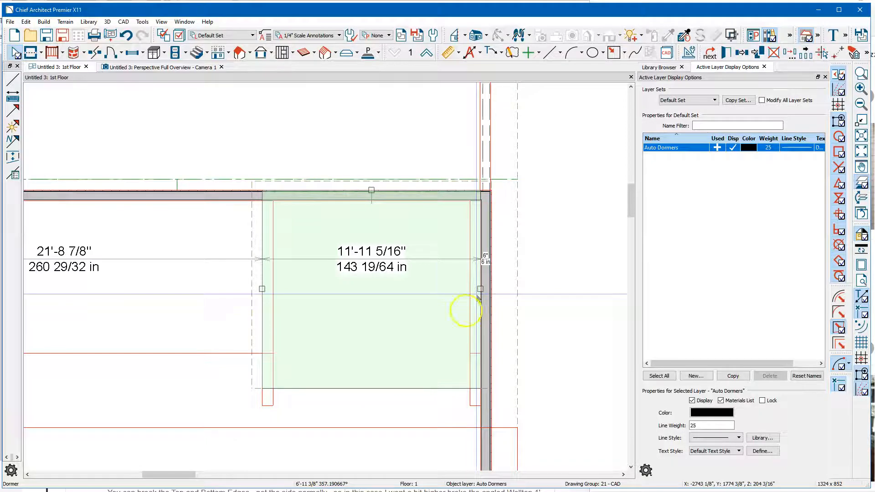
scroll(586, 289, "down", 2)
left_click_drag(387, 288, 147, 296)
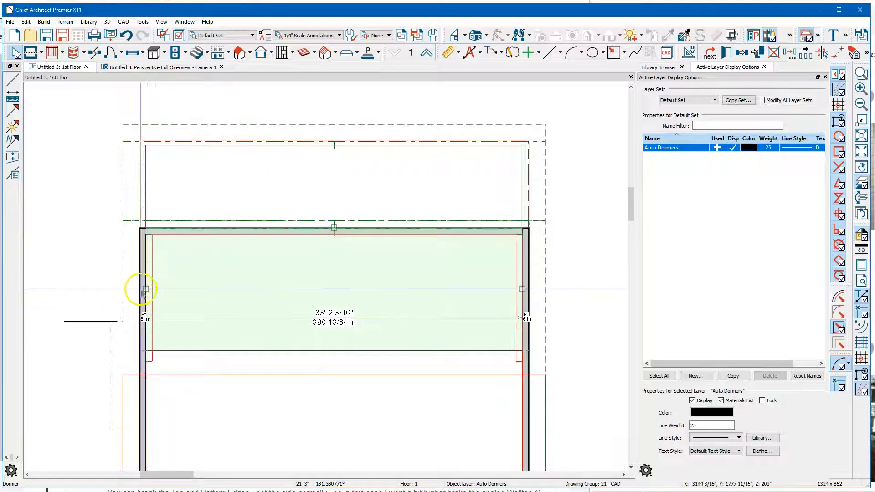
Step: Try to stretch the dormer's left side out to the outer face of the building's side wall
left_click_drag(146, 290, 138, 292)
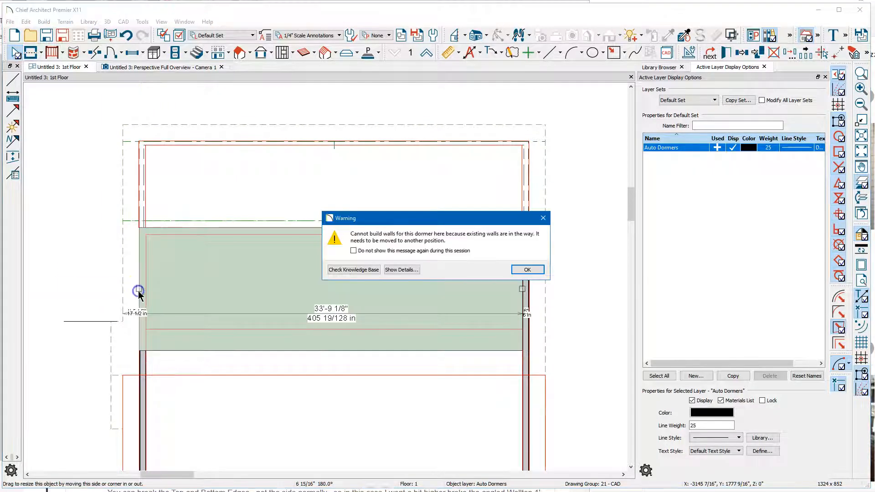
left_click(526, 271)
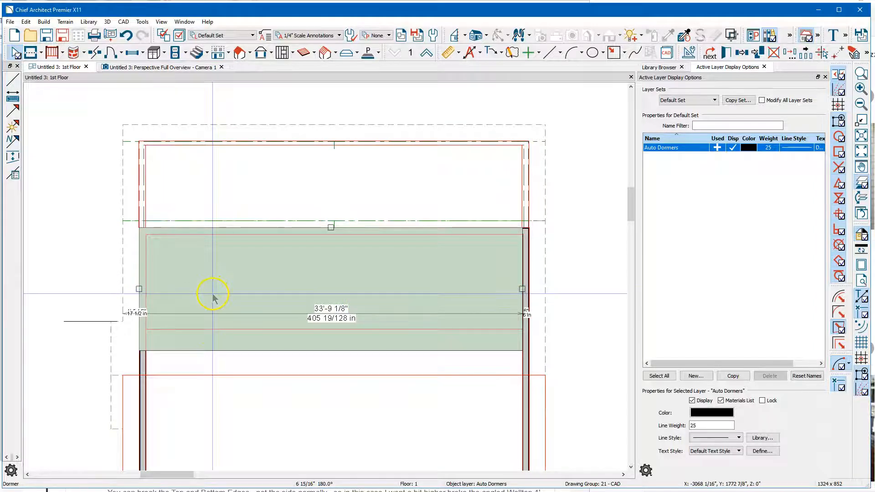
key("ctrl+z")
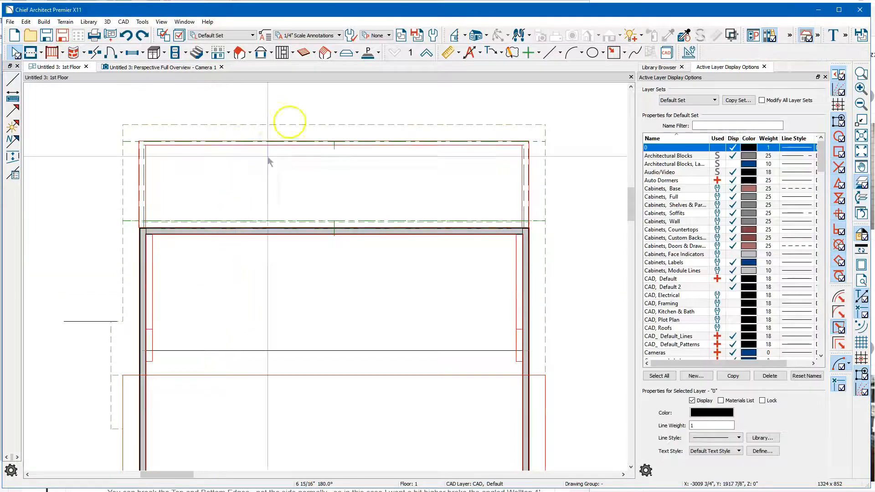
Step: Explode the widened dormer in the perspective view and select its separate roof plane
left_click(142, 69)
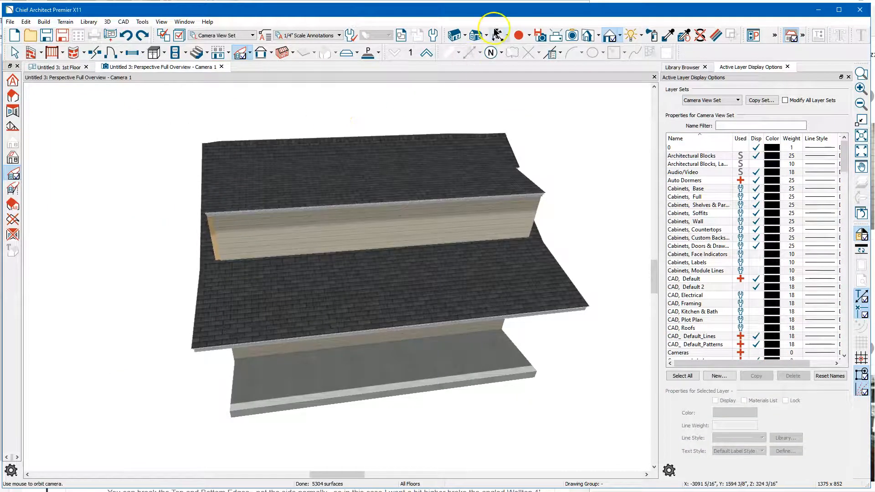
left_click(497, 35)
left_click_drag(319, 184, 335, 213)
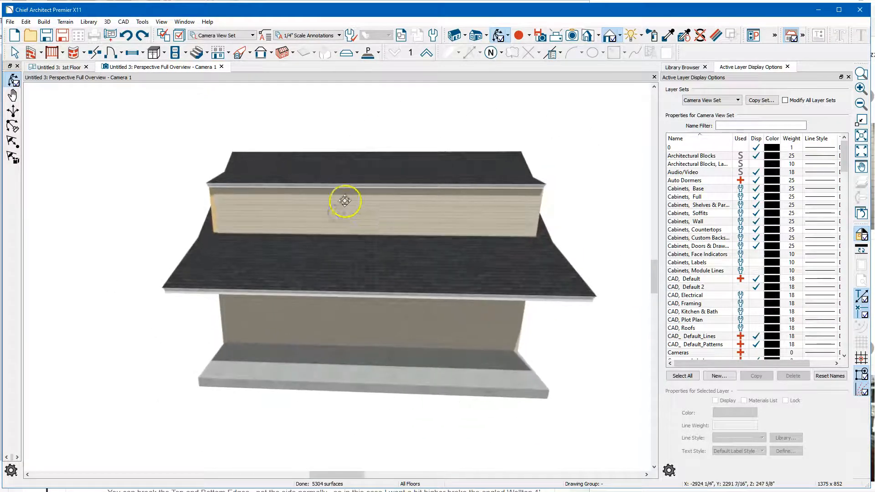
key("space")
right_click(337, 206)
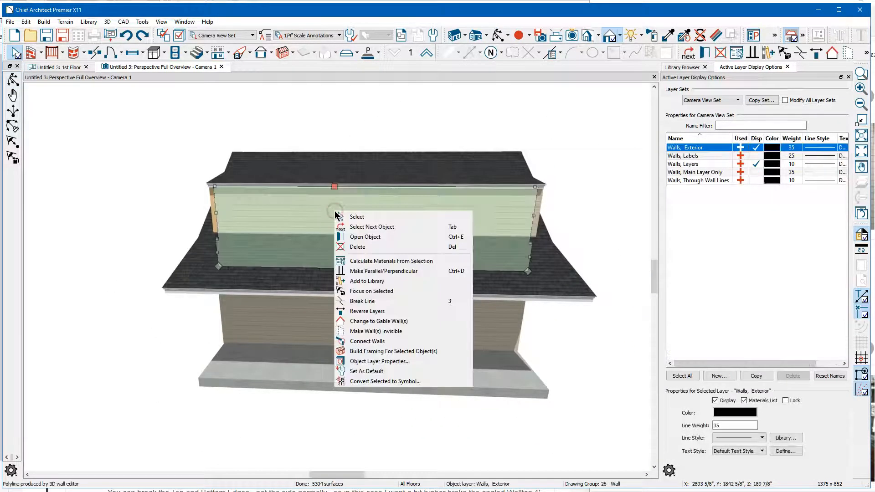
left_click(252, 188)
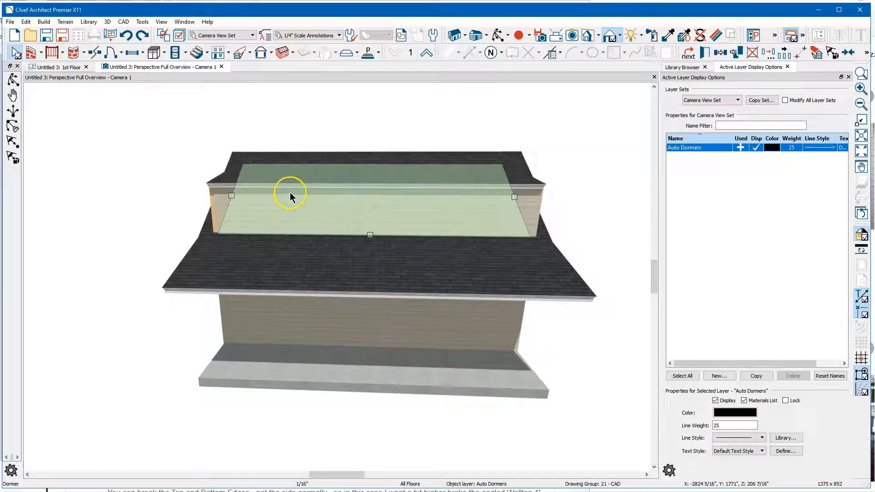
right_click(233, 196)
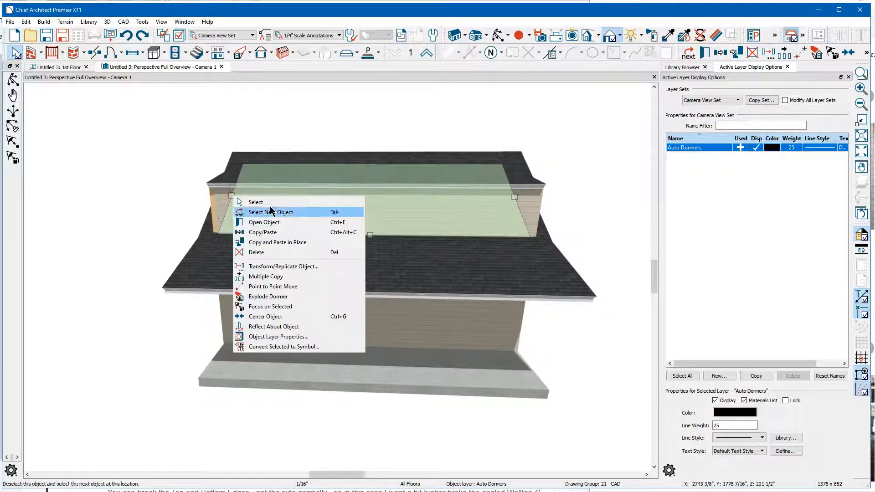
left_click(289, 296)
left_click(288, 242)
left_click(310, 175)
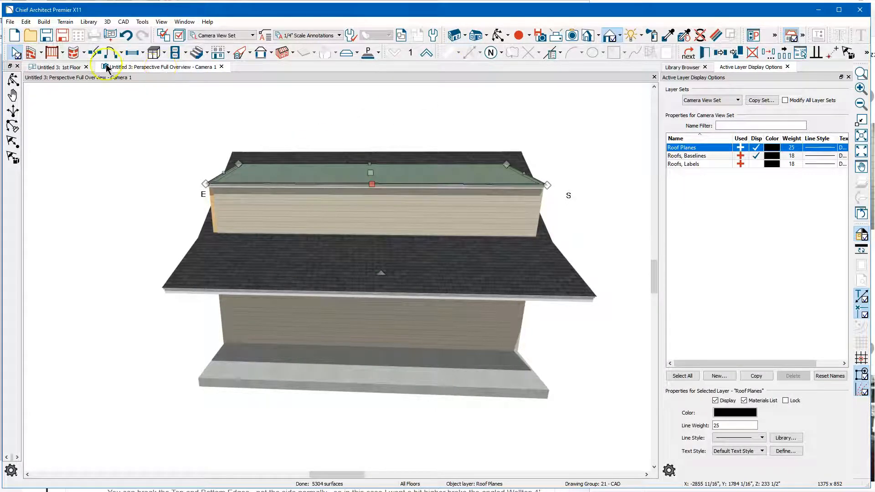
Step: Center the dormer's left side wall on the building's left exterior wall in the second-floor plan
left_click(69, 71)
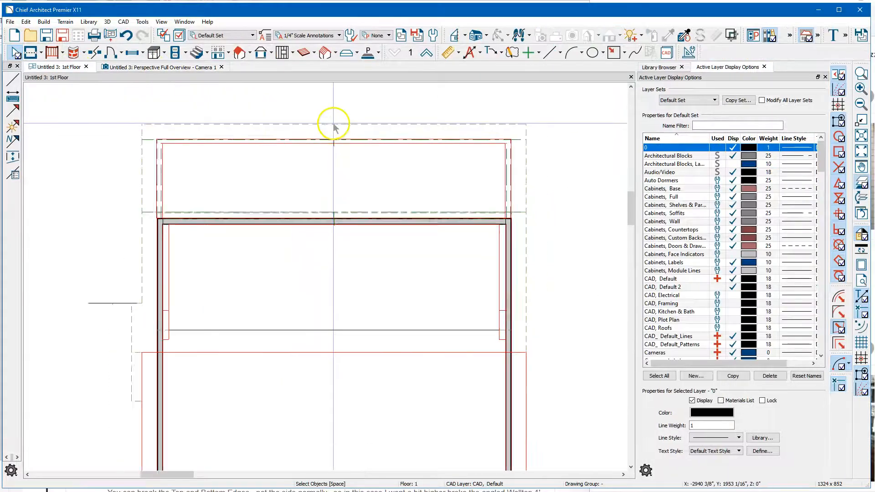
left_click(426, 53)
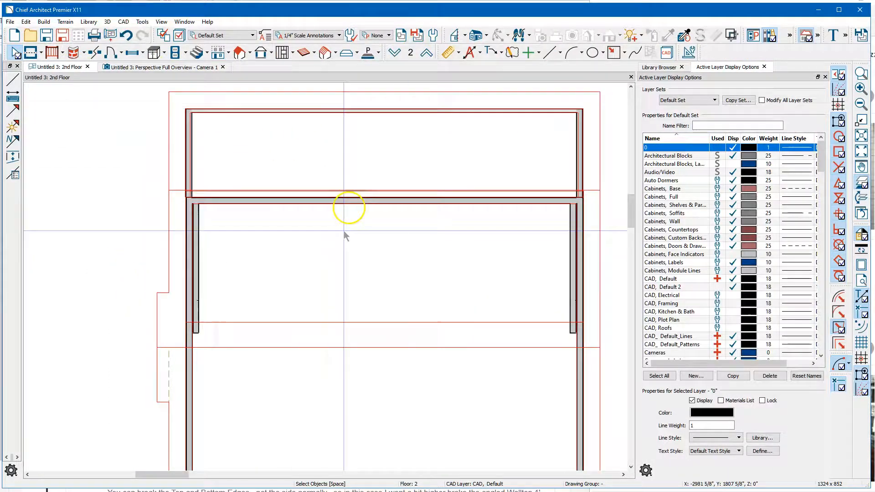
left_click(197, 263)
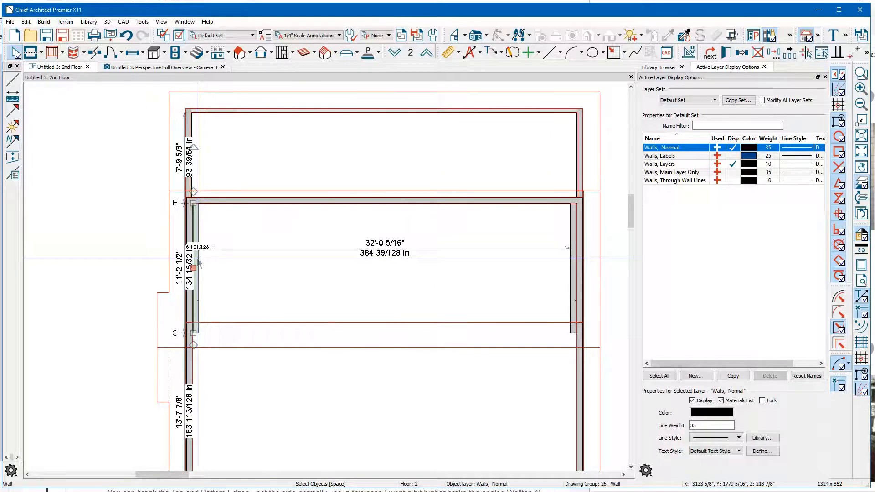
right_click(197, 256)
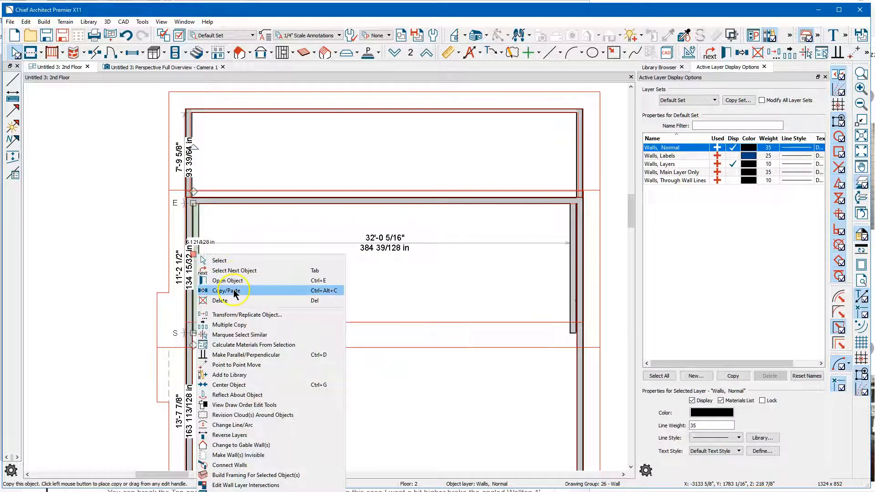
left_click(229, 385)
left_click(191, 326)
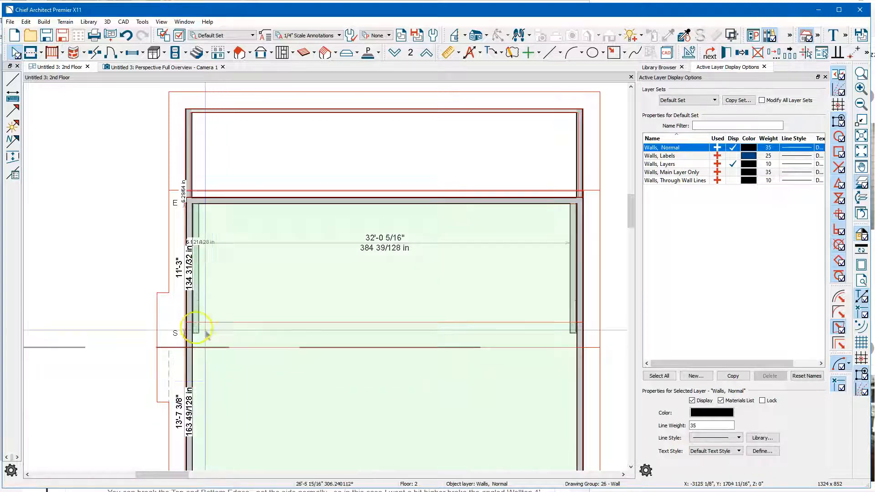
left_click(192, 324)
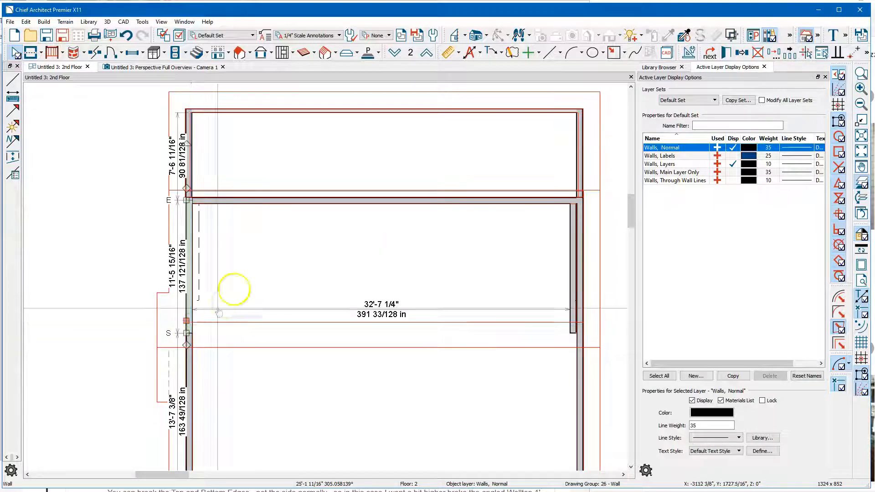
Step: Center the dormer's right side wall on the building's right exterior wall in the second-floor plan
left_click(571, 269)
right_click(572, 268)
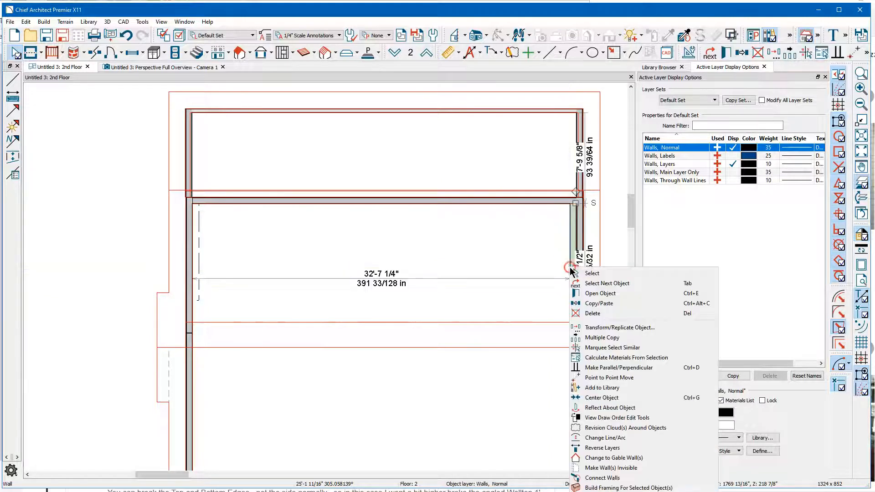
left_click(597, 404)
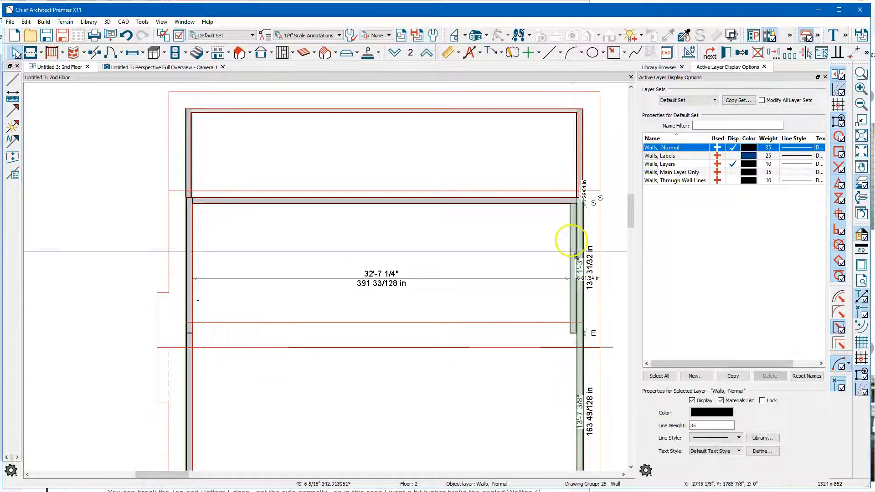
left_click(582, 234)
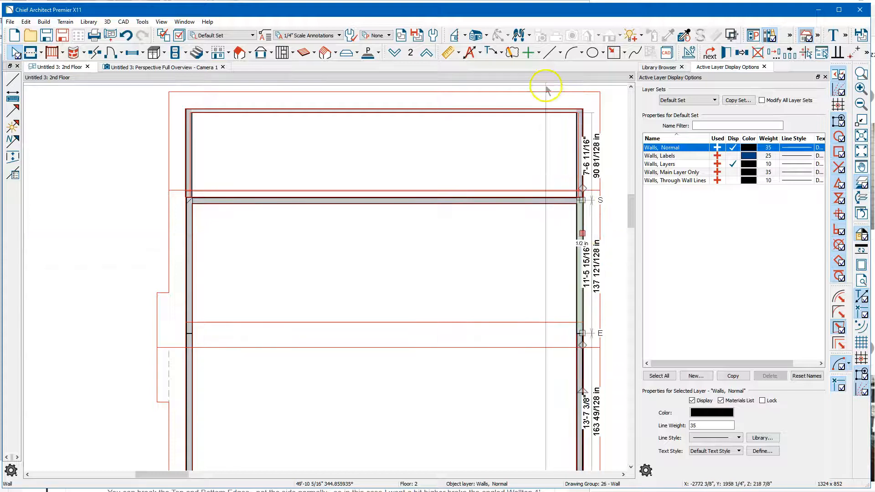
Step: In the perspective view, stretch both side edges of the dormer's roof plane slightly outward past its side walls
left_click(139, 68)
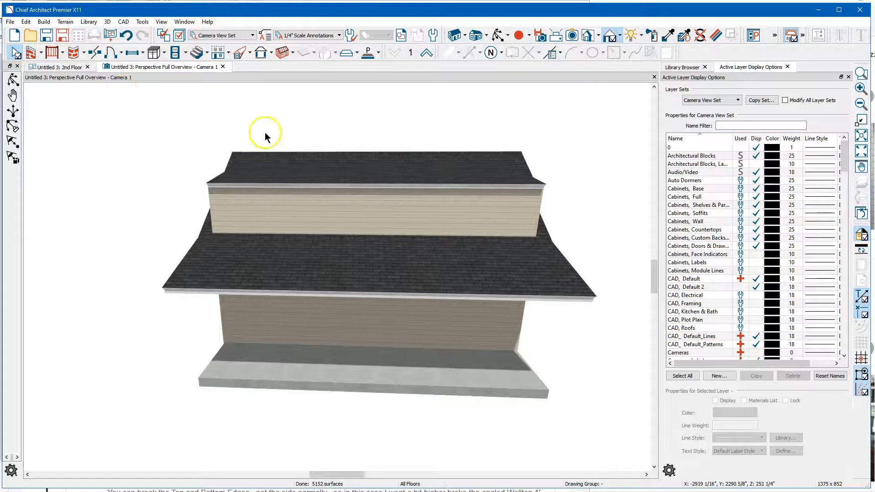
left_click(498, 37)
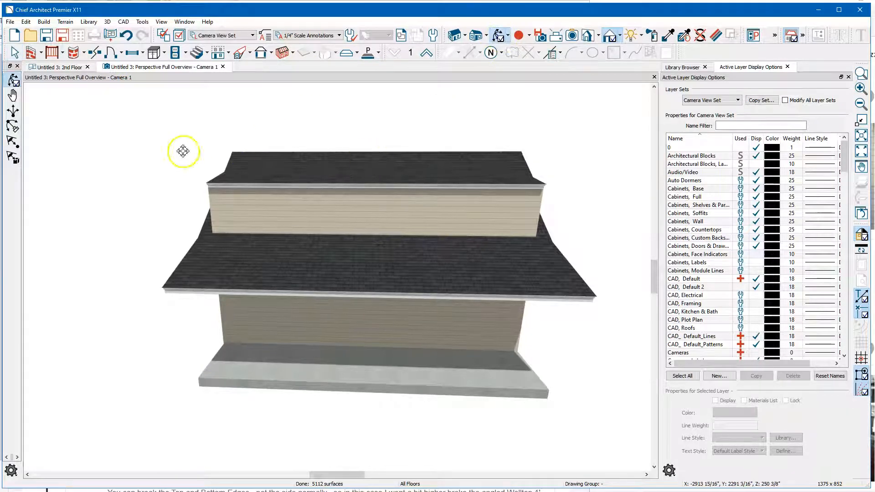
mouse_move(263, 184)
left_mouse_down()
mouse_move(289, 201)
mouse_move(264, 201)
mouse_move(279, 190)
mouse_move(268, 199)
mouse_move(262, 190)
left_mouse_up()
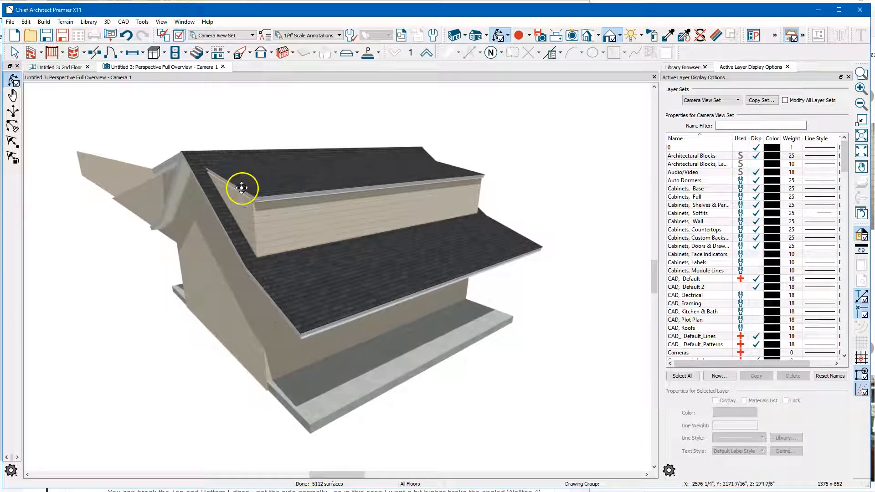
left_click_drag(268, 180, 541, 269)
key("space")
left_click(215, 228)
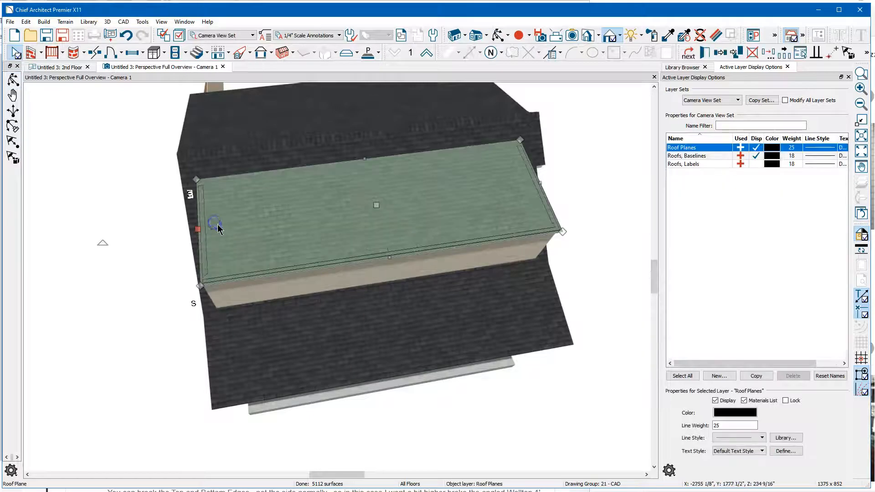
left_click_drag(198, 229, 187, 239)
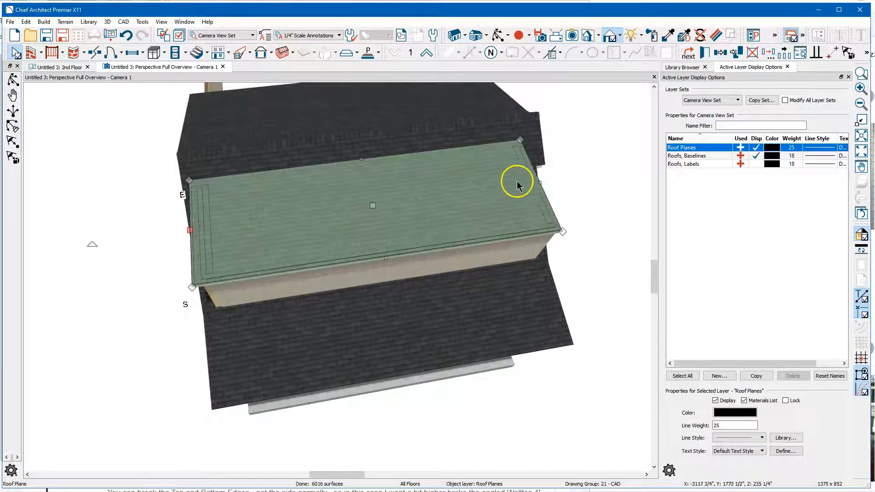
left_click_drag(541, 184, 550, 181)
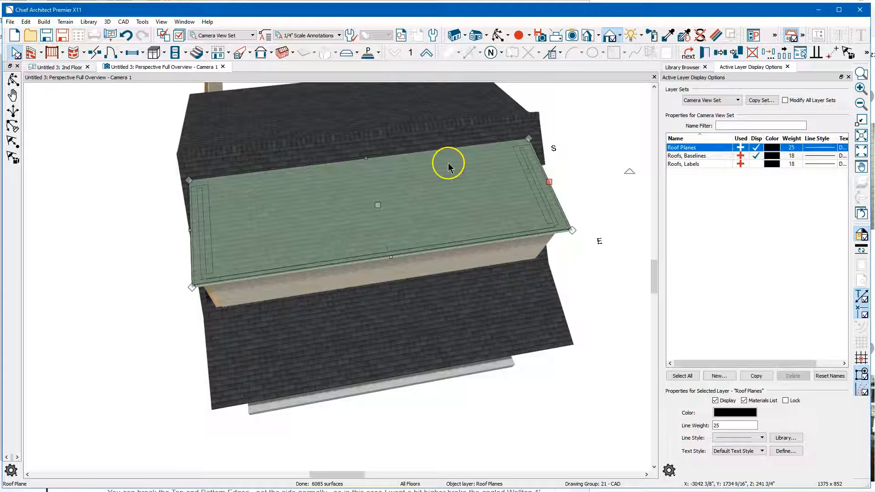
Step: In the first-floor plan, widen the dormer's roof opening on both sides to the building's side walls, about 33'-2 3/16" across
left_click(495, 40)
left_click_drag(461, 137, 366, 185)
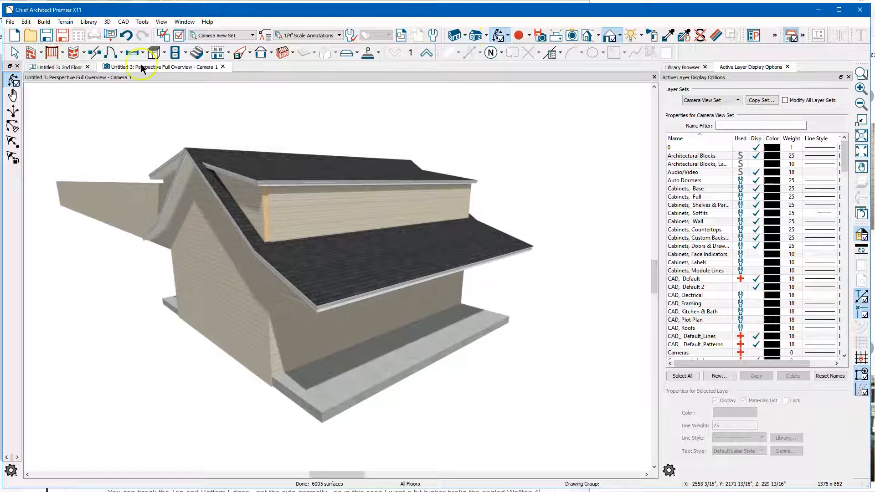
left_click(68, 68)
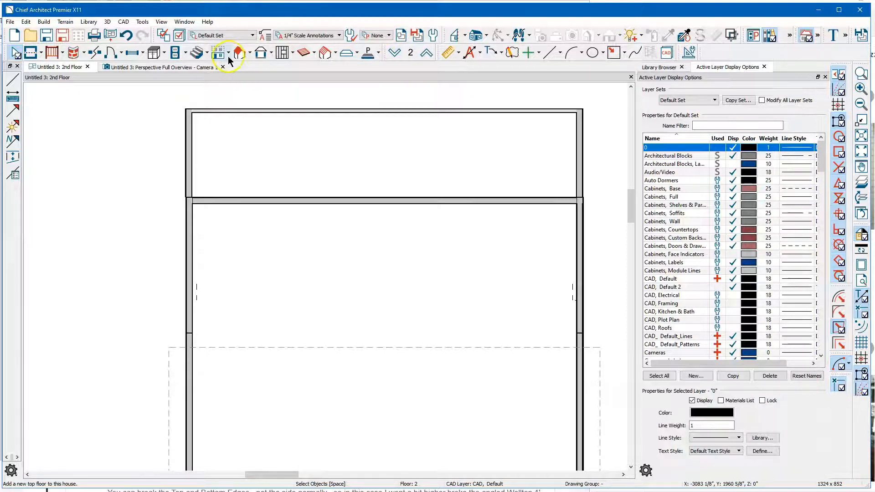
left_click(393, 54)
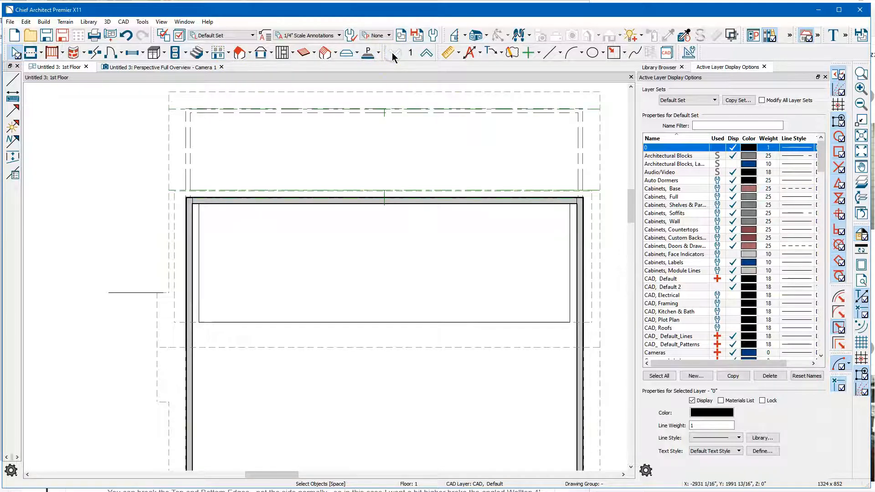
left_click(283, 322)
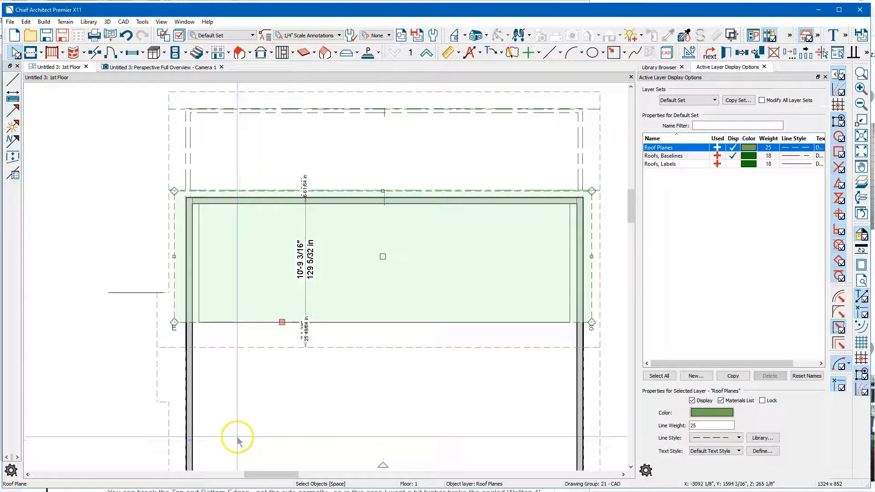
left_click(198, 248)
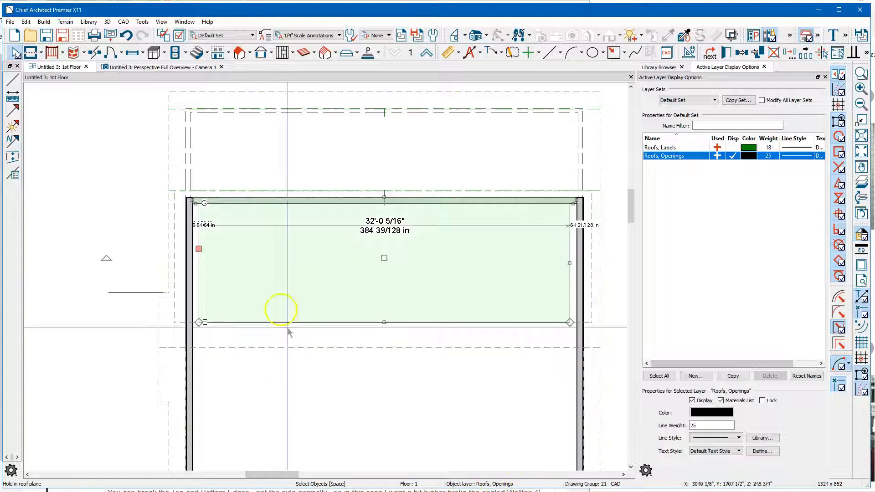
scroll(149, 214, "up", 3)
scroll(153, 222, "up", 1)
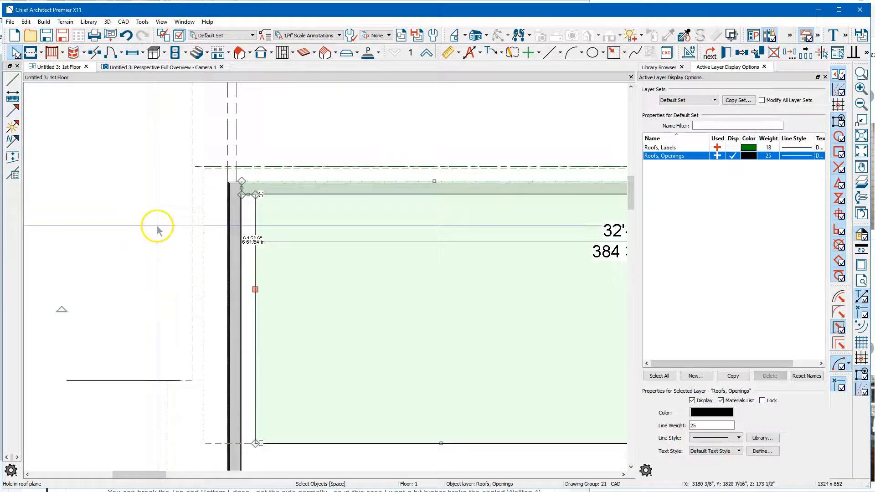
left_click_drag(254, 288, 240, 290)
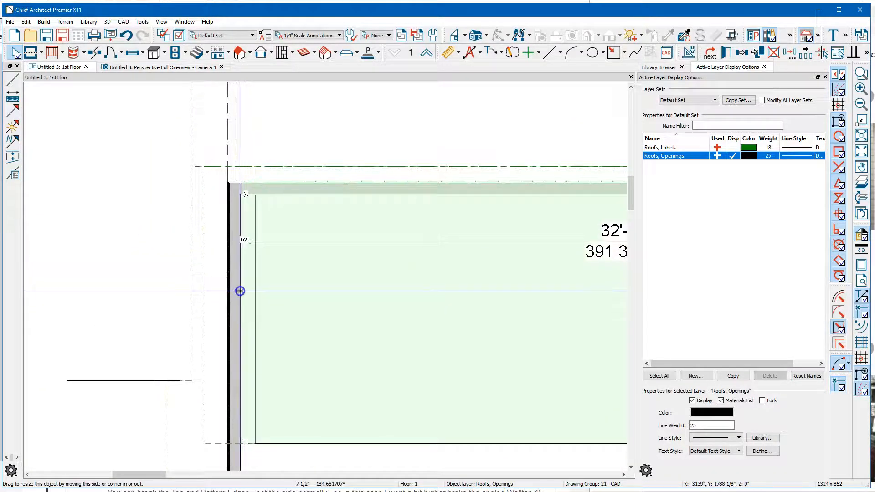
scroll(123, 253, "down", 1)
scroll(103, 246, "down", 1)
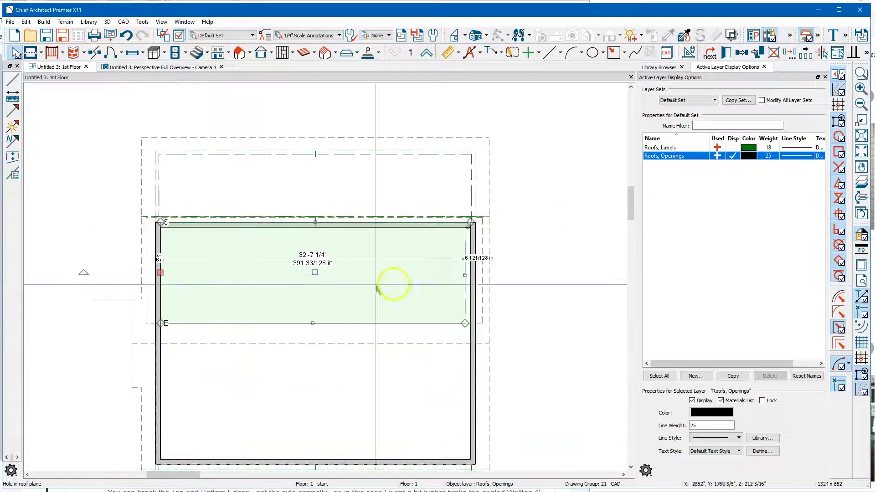
left_click_drag(466, 277, 470, 274)
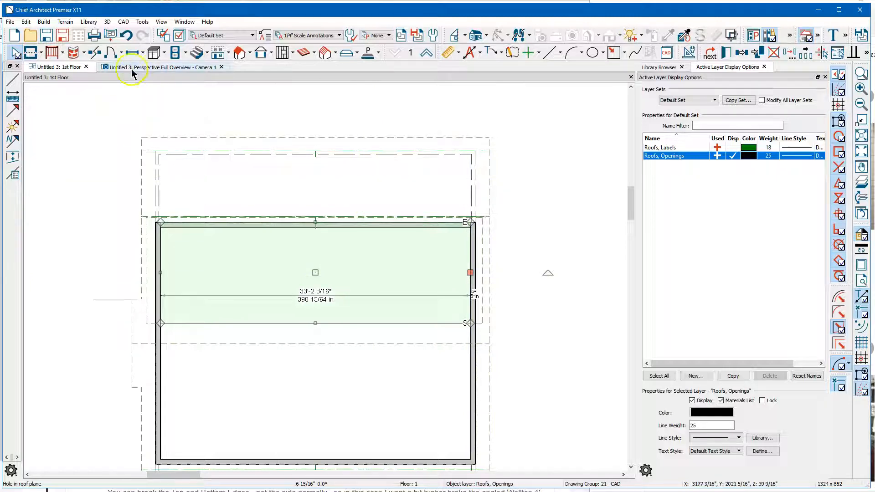
Step: Examine the gable-side wall and the dormer's roof from the side and from above in the perspective view
left_click(145, 68)
left_click_drag(226, 204, 111, 207)
key("space")
left_click(60, 209)
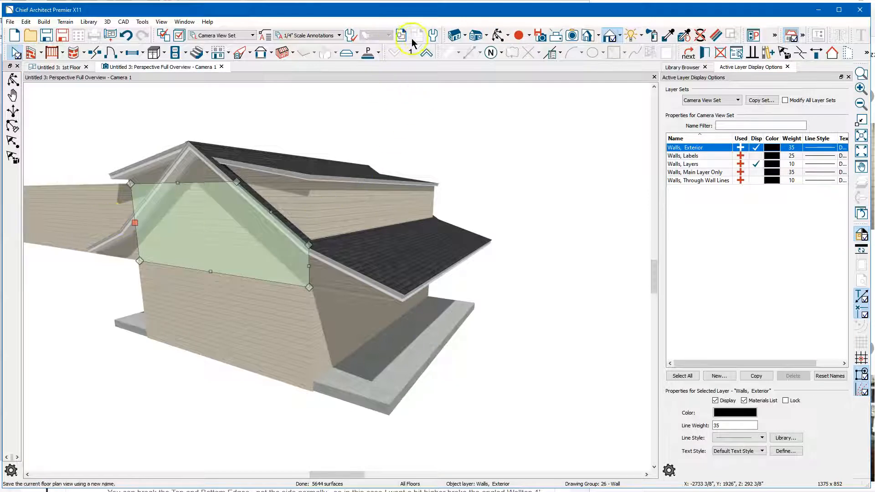
left_click(498, 36)
left_click_drag(493, 156, 438, 178)
left_click_drag(319, 182, 268, 237)
key("space")
left_click(287, 212)
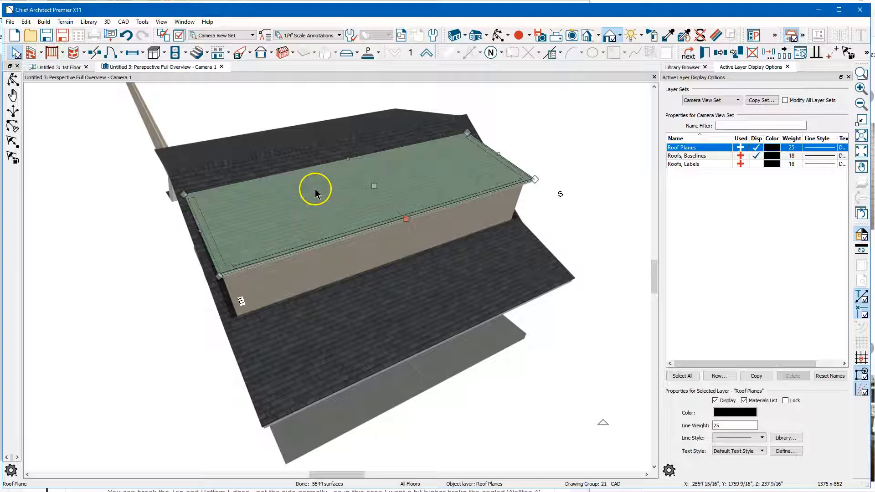
Step: Select the opening in the main roof plane and stretch its upper edge up toward the ridge
left_click(266, 171)
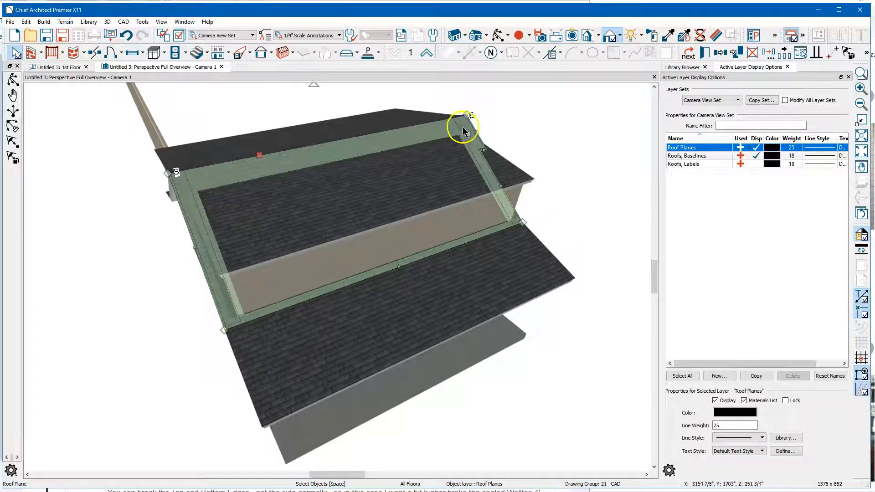
left_click(306, 168)
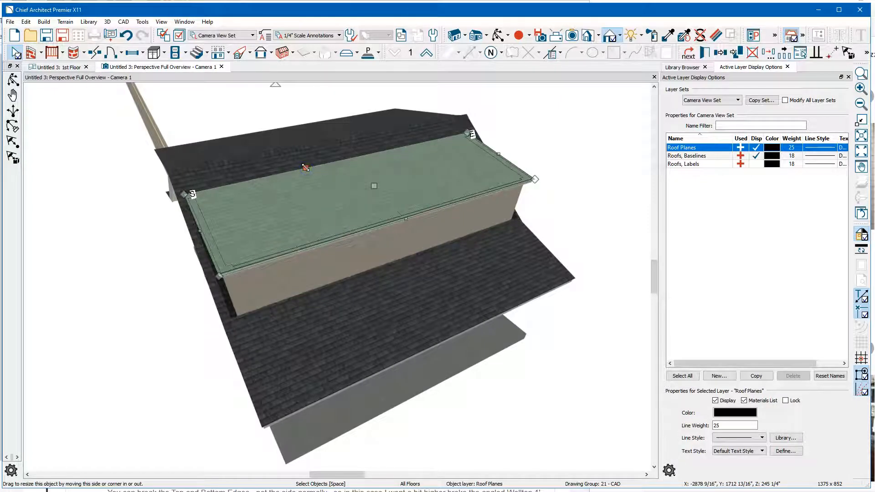
scroll(290, 166, "up", 1)
left_click(291, 166)
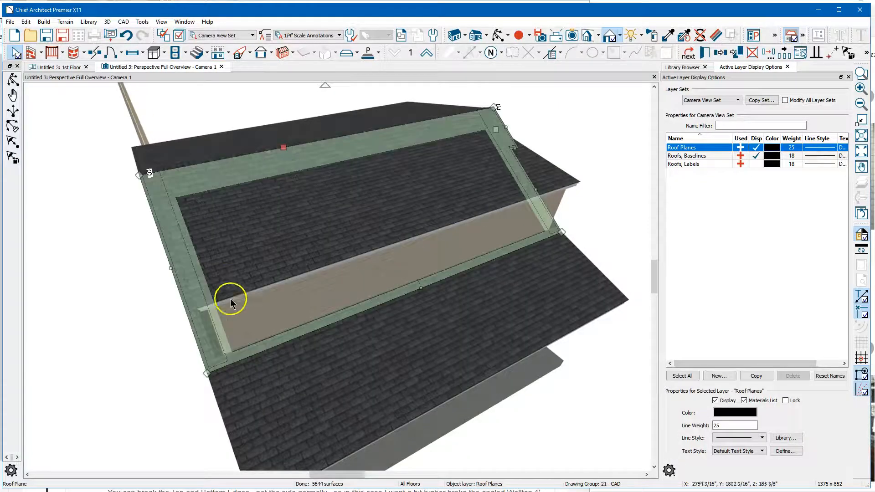
left_click(210, 293)
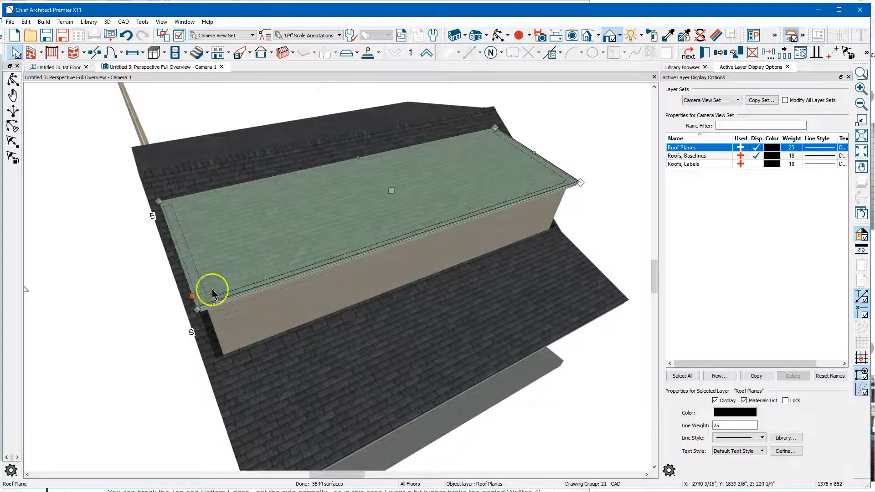
left_click(219, 357)
left_click(235, 354)
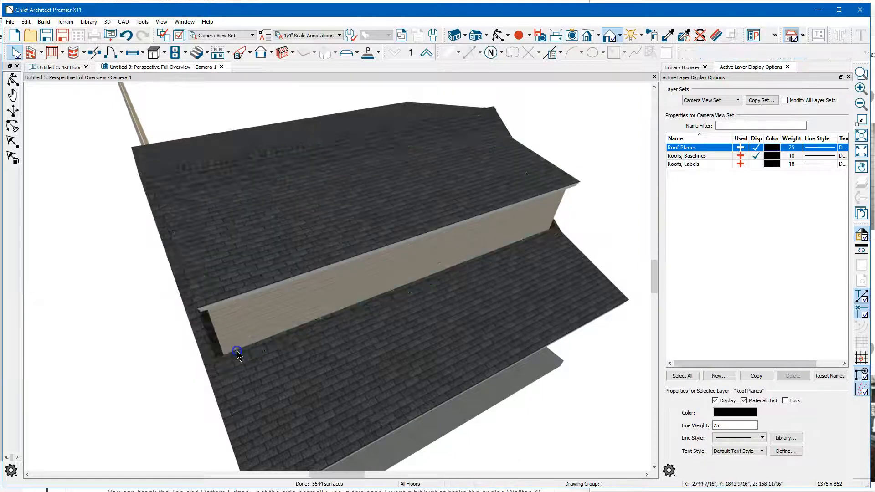
left_click_drag(357, 159, 340, 144)
key("Escape")
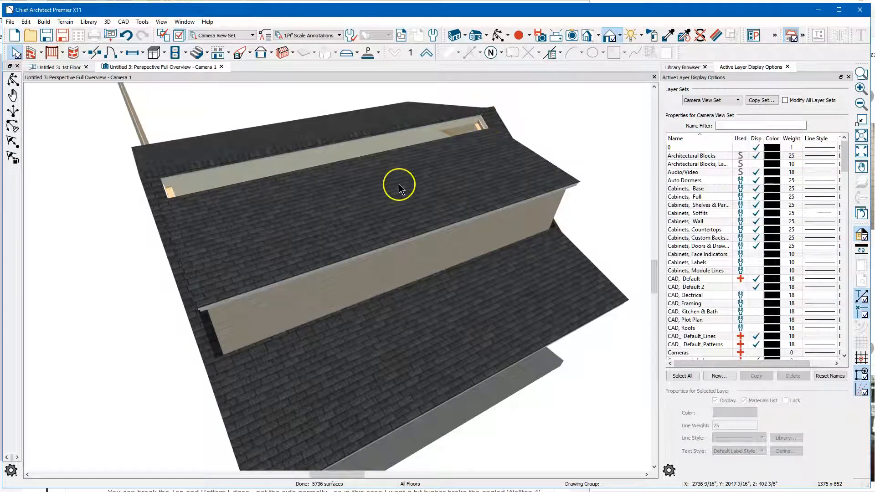
Step: Extend the upper edge of the dormer's roof plane to the main ridge in the first-floor plan
left_click(331, 183)
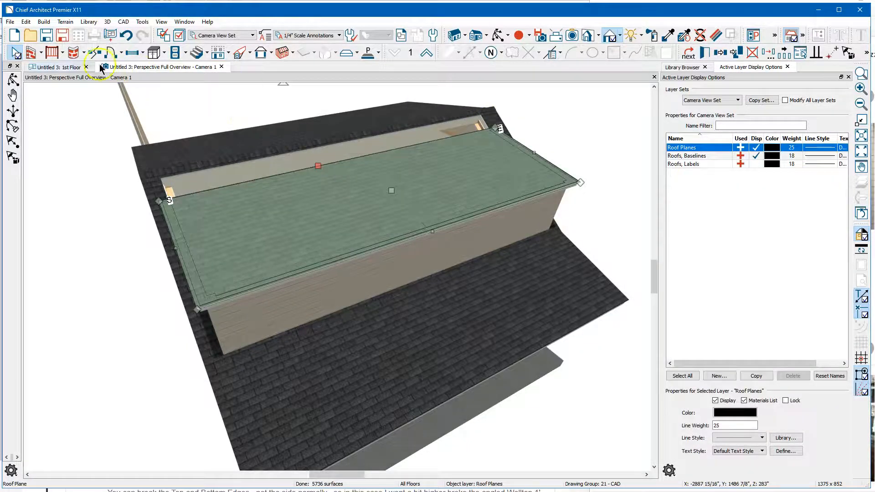
left_click(61, 67)
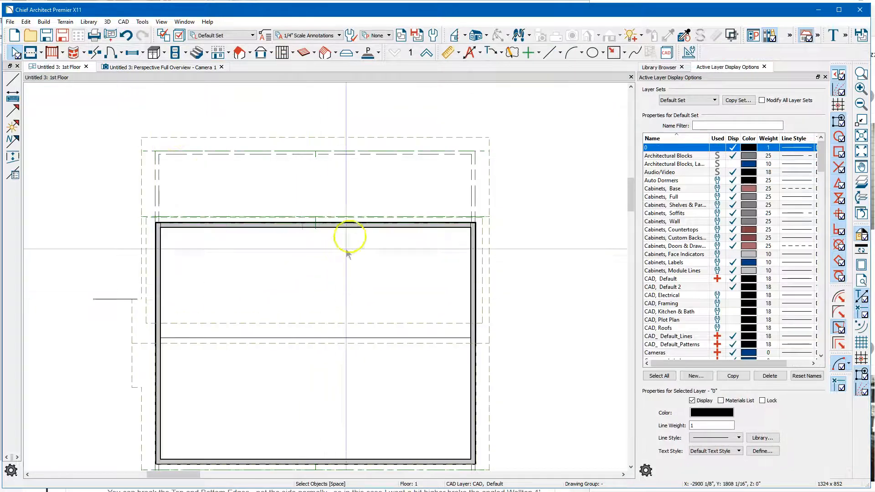
scroll(348, 238, "down", 1)
left_click(295, 314)
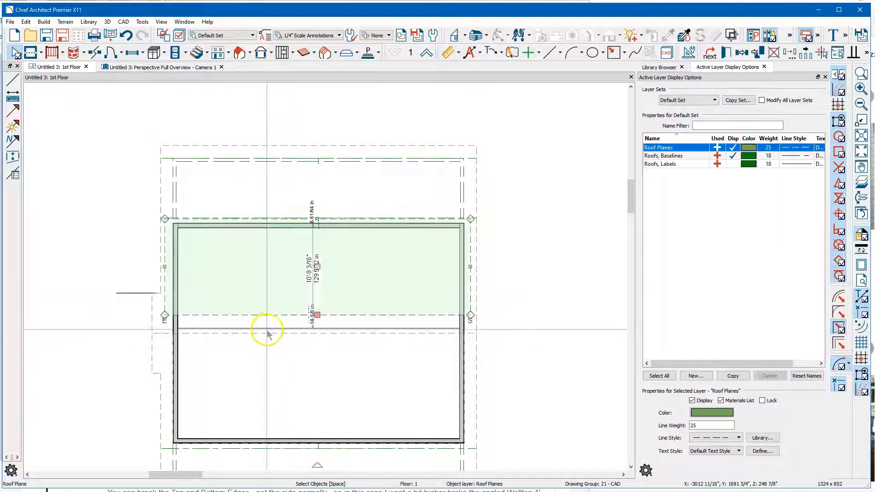
scroll(268, 330, "up", 1)
left_click_drag(336, 309, 342, 336)
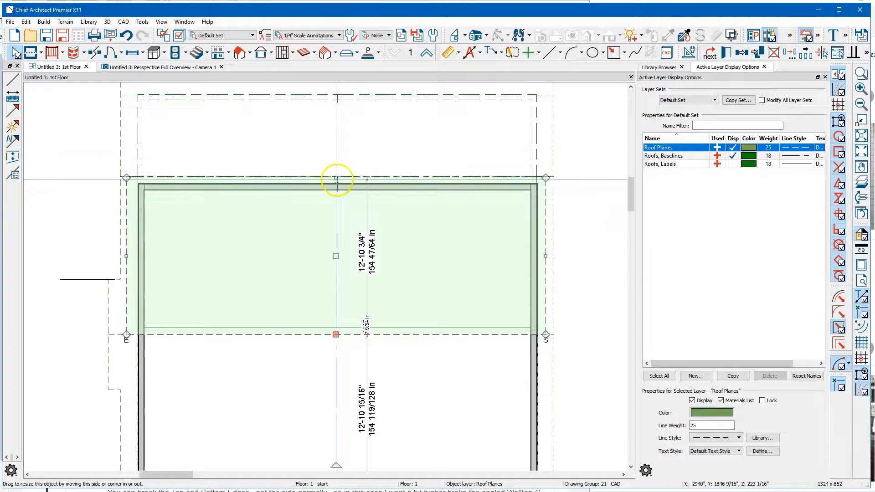
Step: Set the dormer roof plane's ridge top height to 262 5/8" by pasting the copied value
left_click(337, 179)
double_click(337, 181)
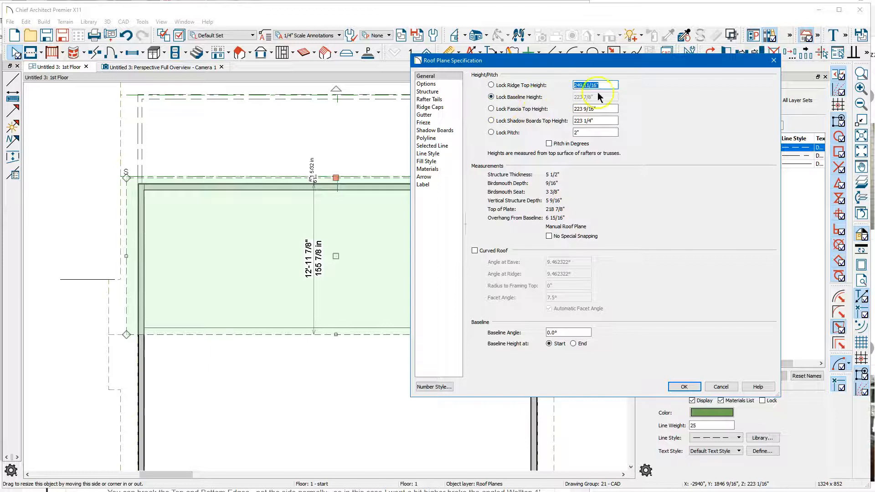
right_click(607, 84)
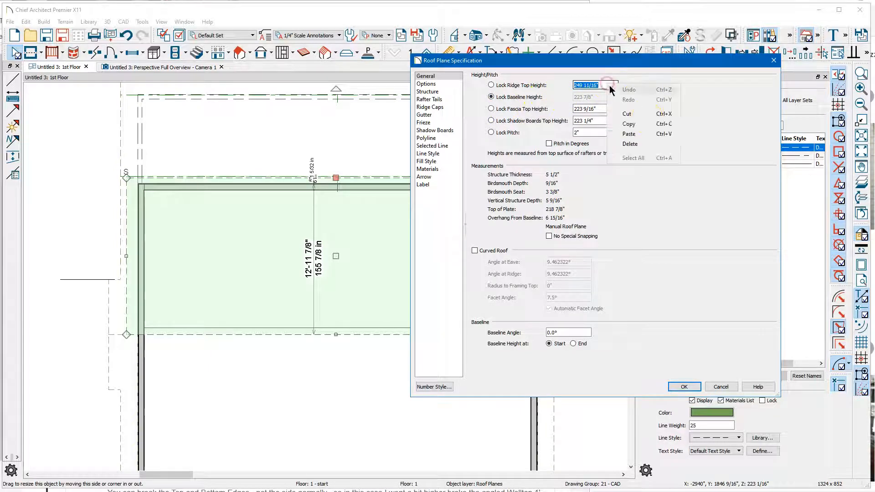
left_click(638, 134)
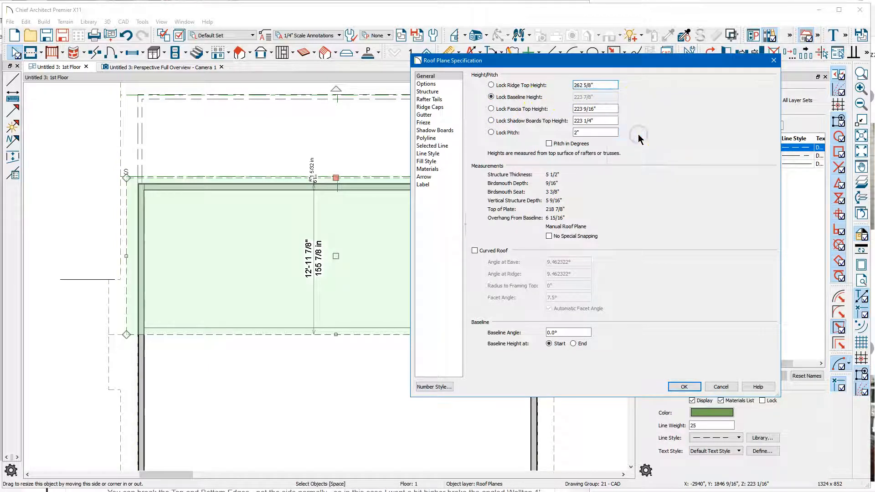
left_click(685, 387)
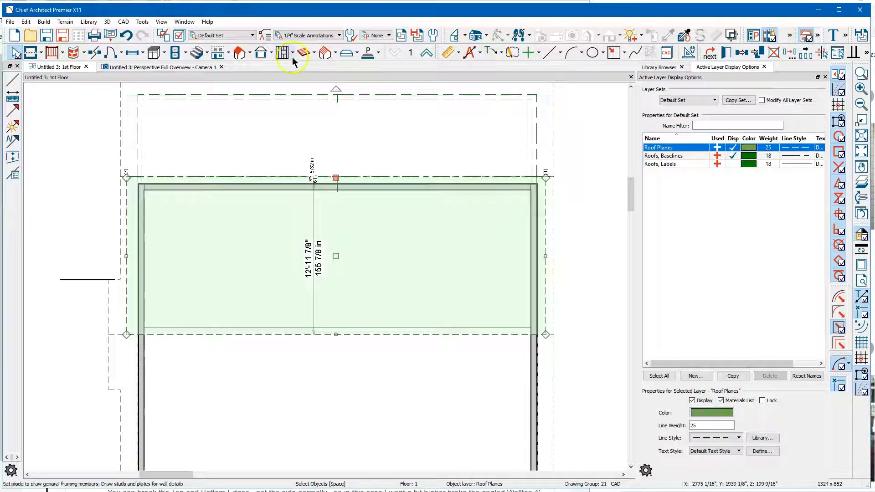
Step: Examine the full-width shed dormer, the gable walls and the long projecting wall surface from several sides in the perspective view
key("ctrl+Tab")
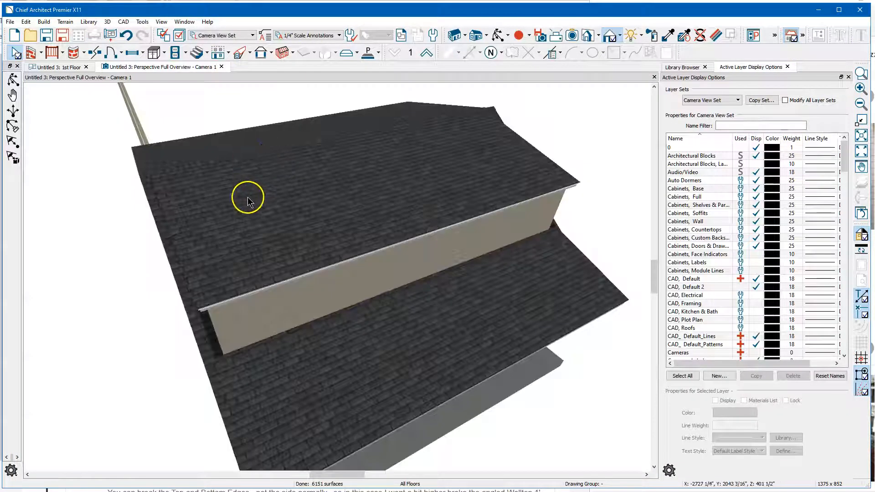
left_click(498, 35)
left_click_drag(314, 184, 540, 202)
key("space")
left_click(204, 267)
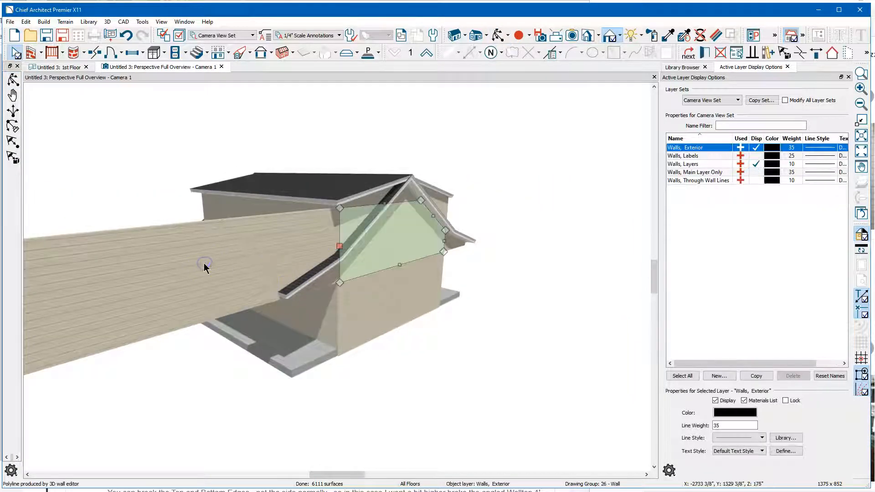
left_click(499, 35)
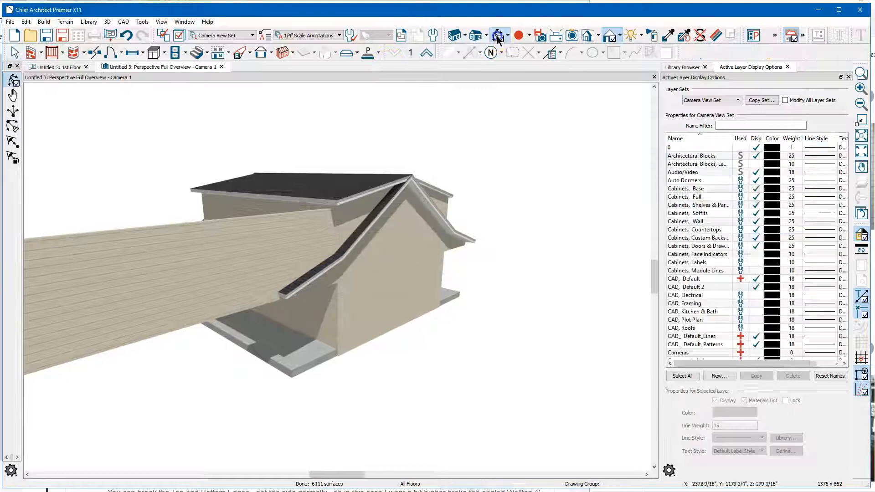
left_click_drag(449, 195, 432, 181)
middle_click_drag(492, 186, 447, 190)
left_click_drag(447, 189, 398, 209)
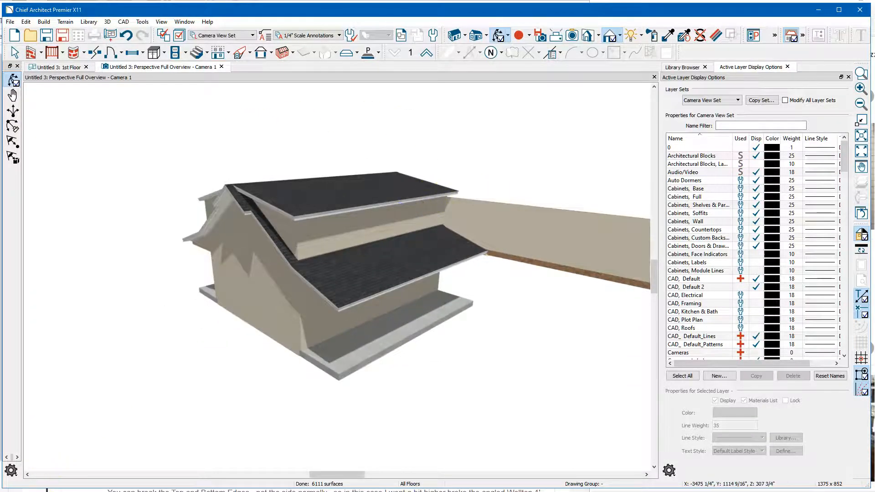